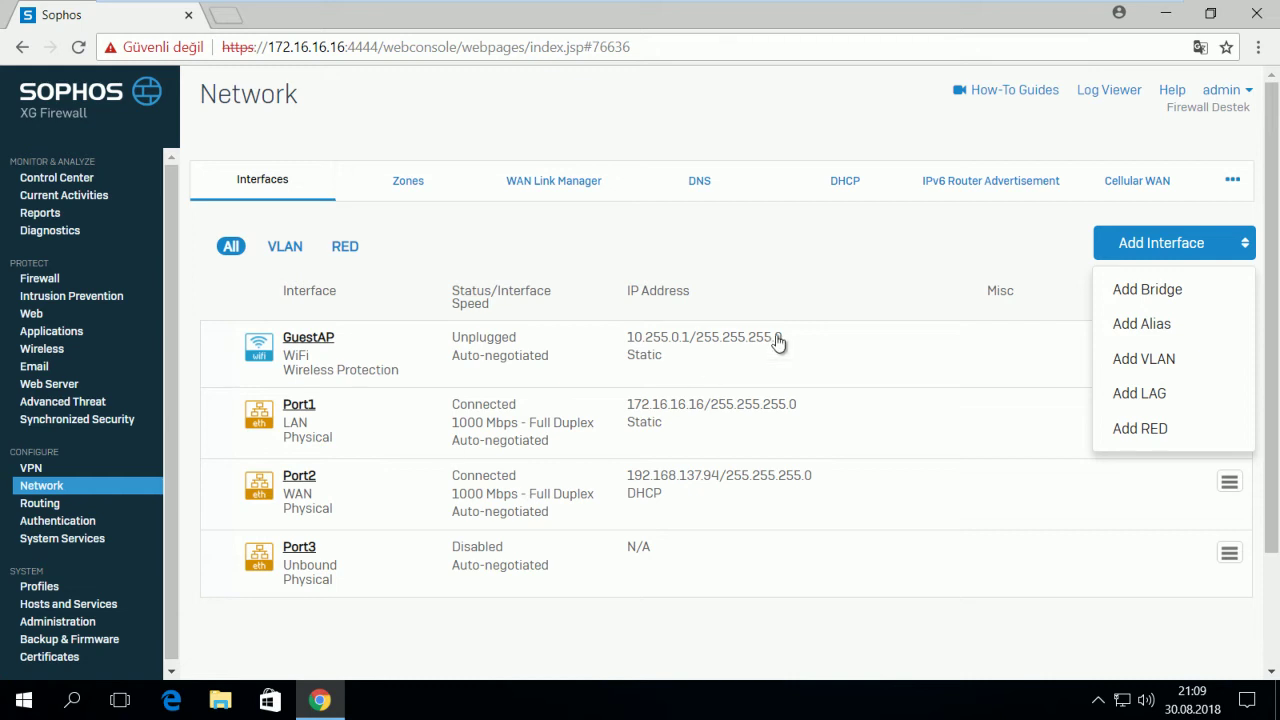
Step: Start a new VLAN interface on physical interface Port1 in the LAN zone with VLAN ID 10
left_click(843, 247)
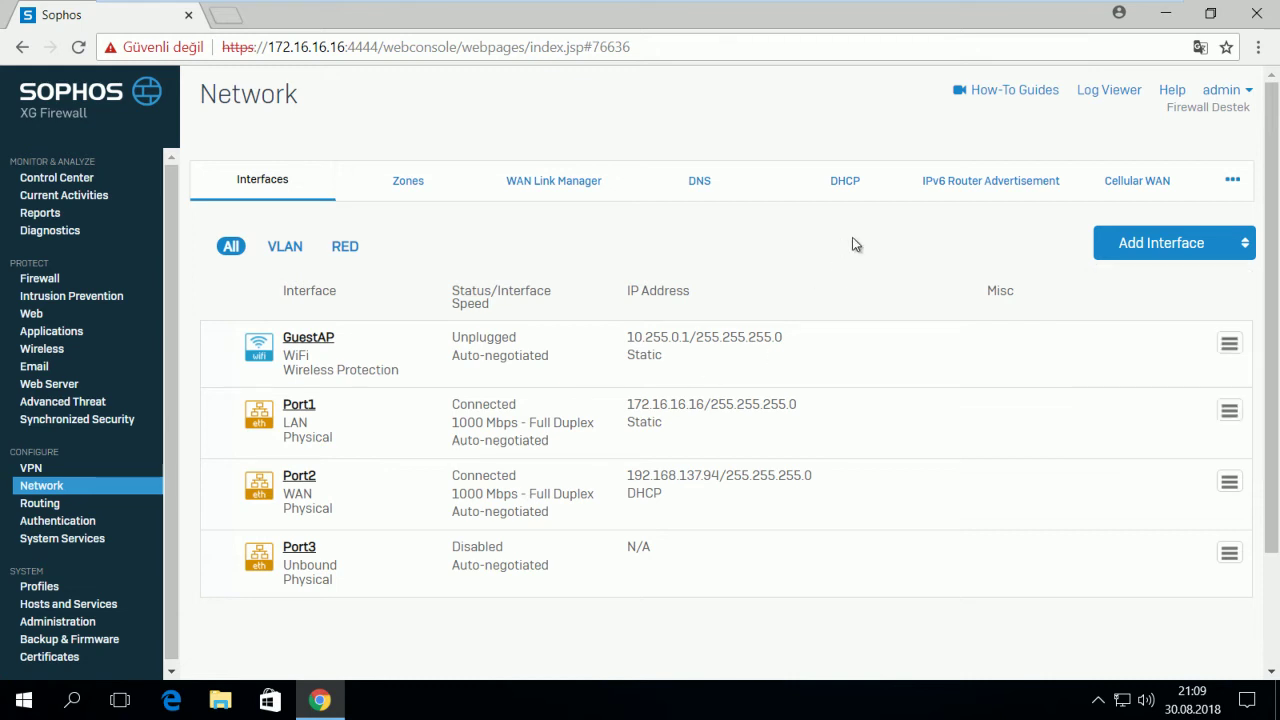
left_click(1131, 245)
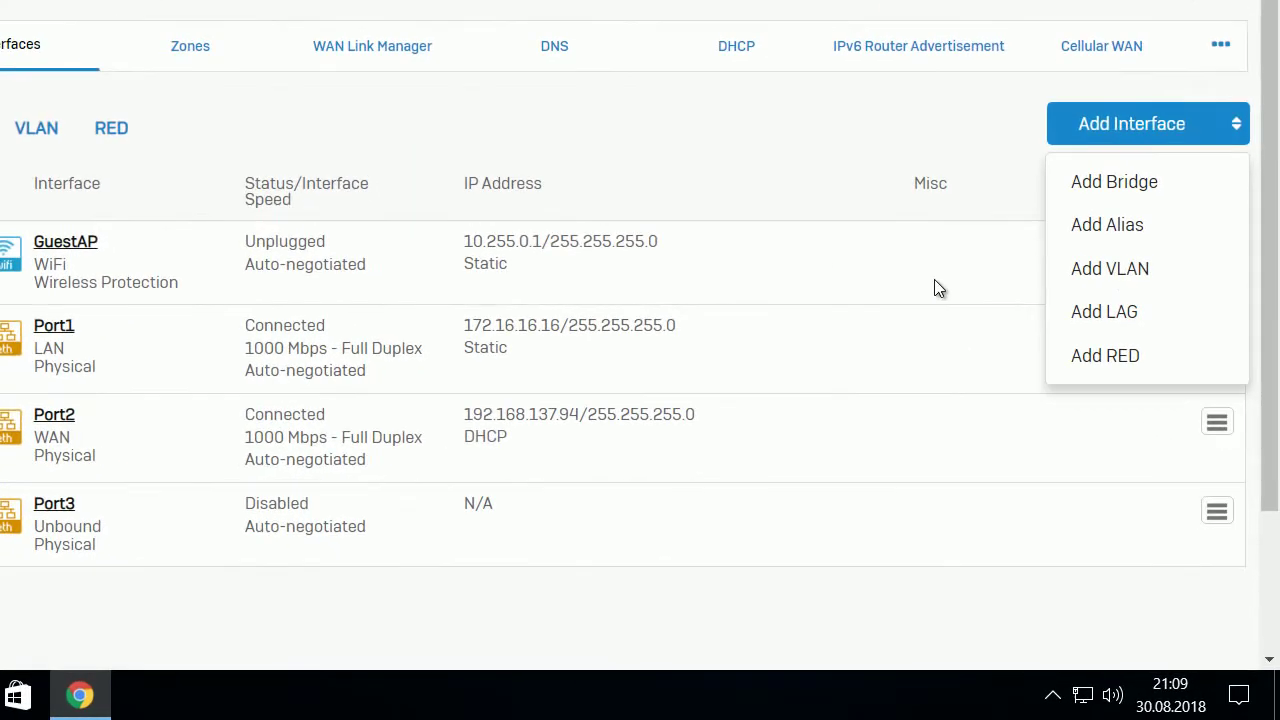
left_click(1124, 270)
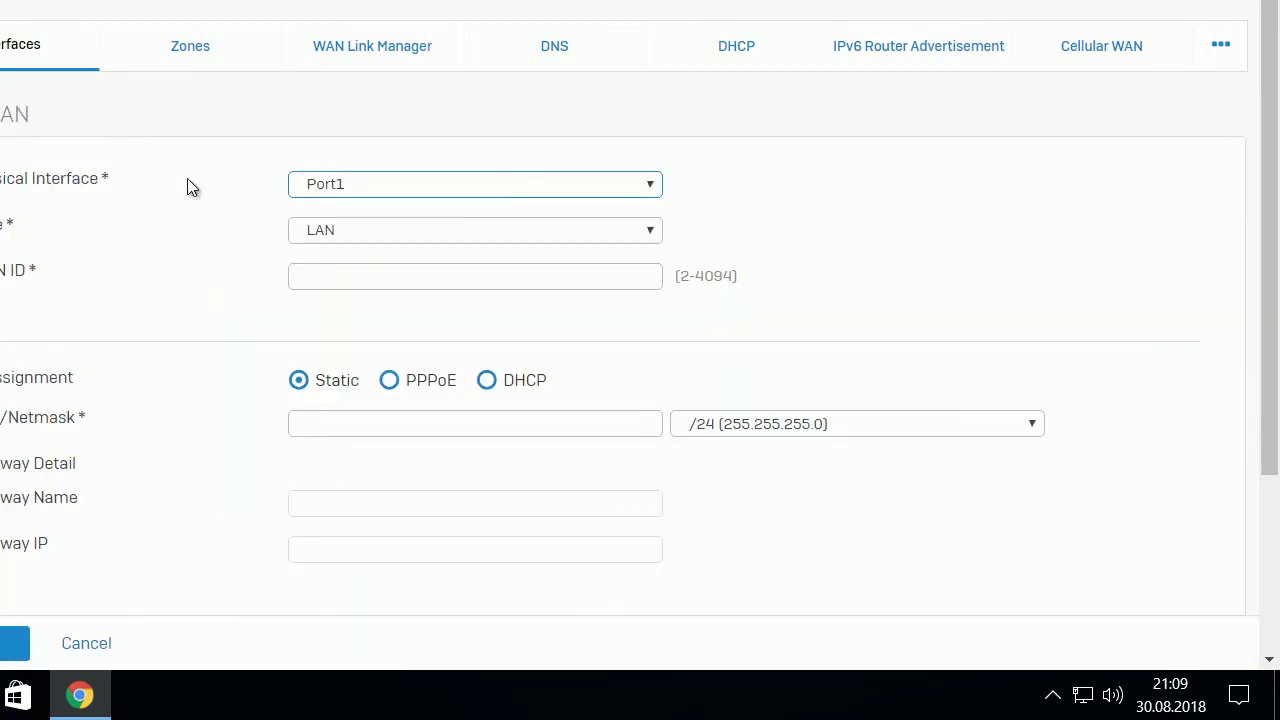
left_click(343, 190)
left_click(347, 215)
left_click(347, 231)
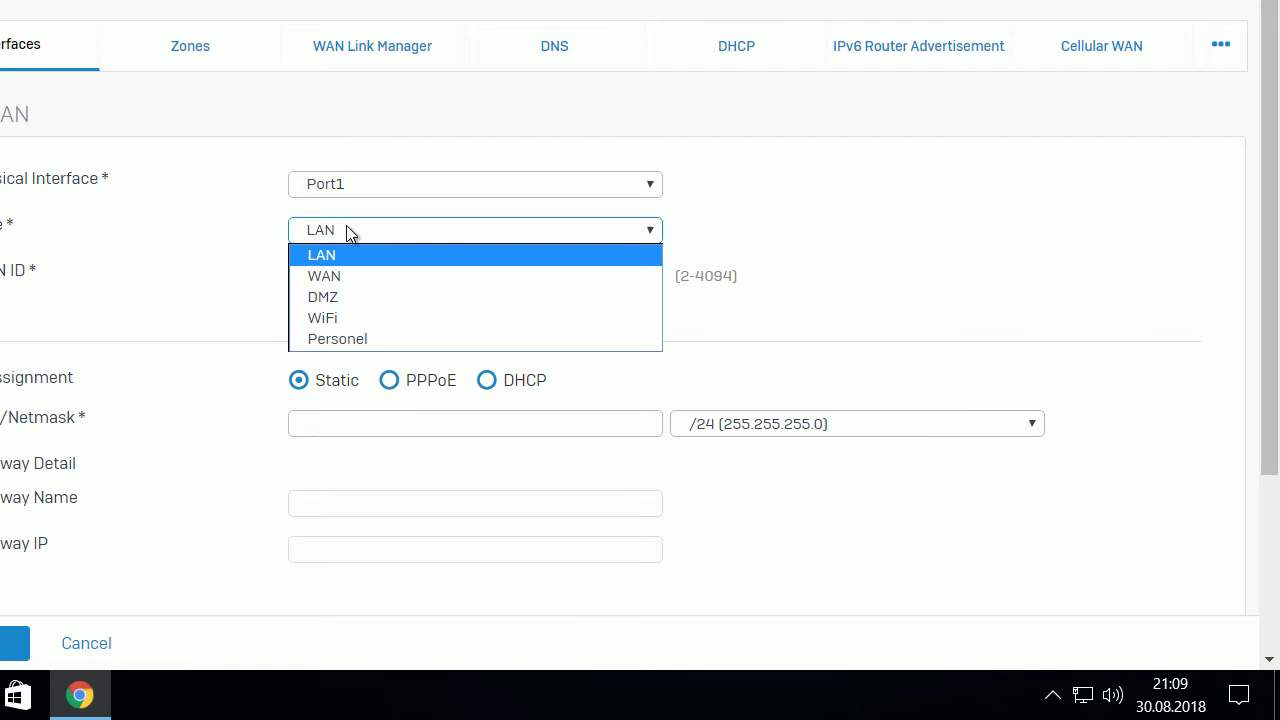
left_click(329, 258)
left_click(337, 275)
type("10")
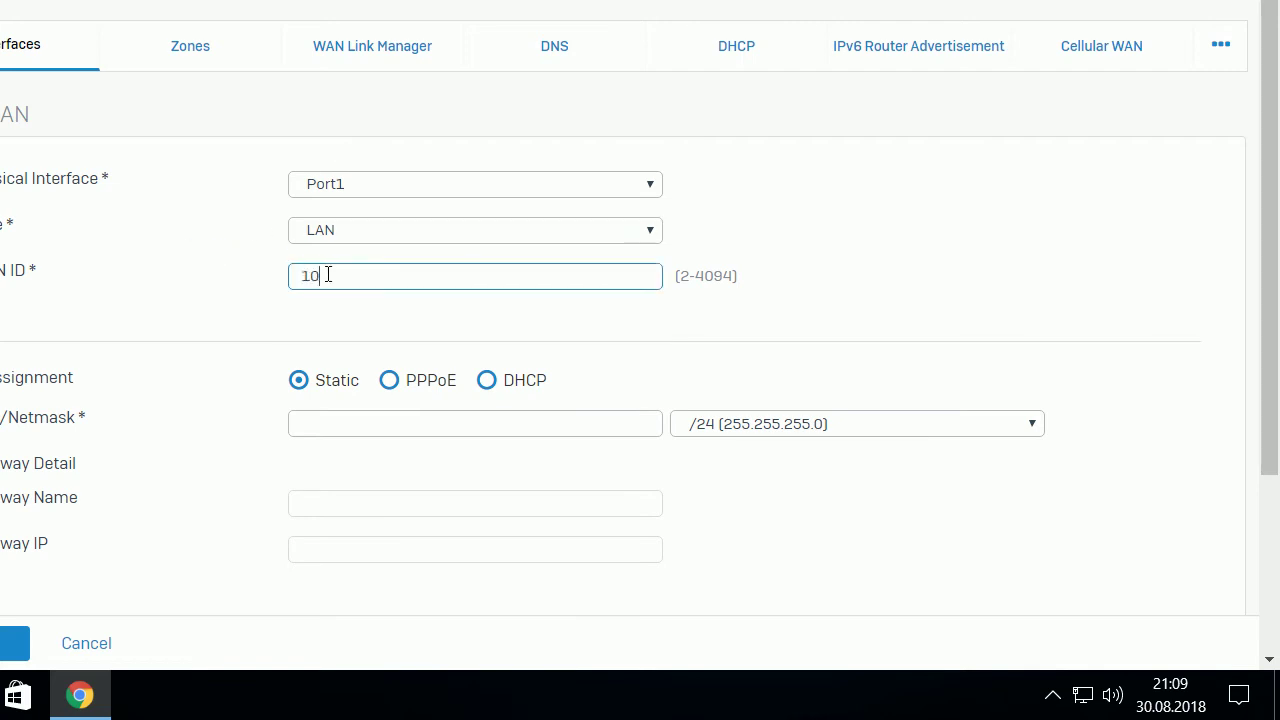
Step: Give the VLAN interface the static IPv4 address 10.10.10.1 with netmask /24 (255.255.255.0) and save it
scroll(404, 318, "down", 2)
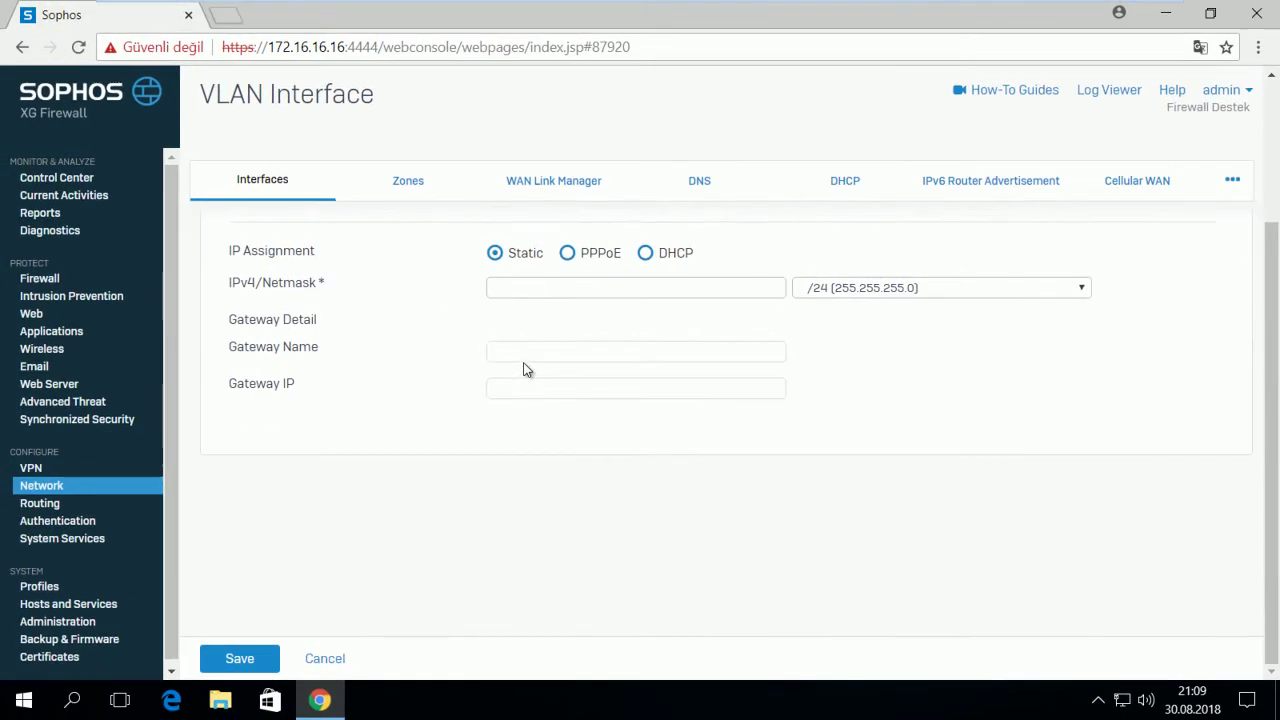
scroll(527, 370, "up", 1)
left_click(512, 385)
type("10.10.10.1")
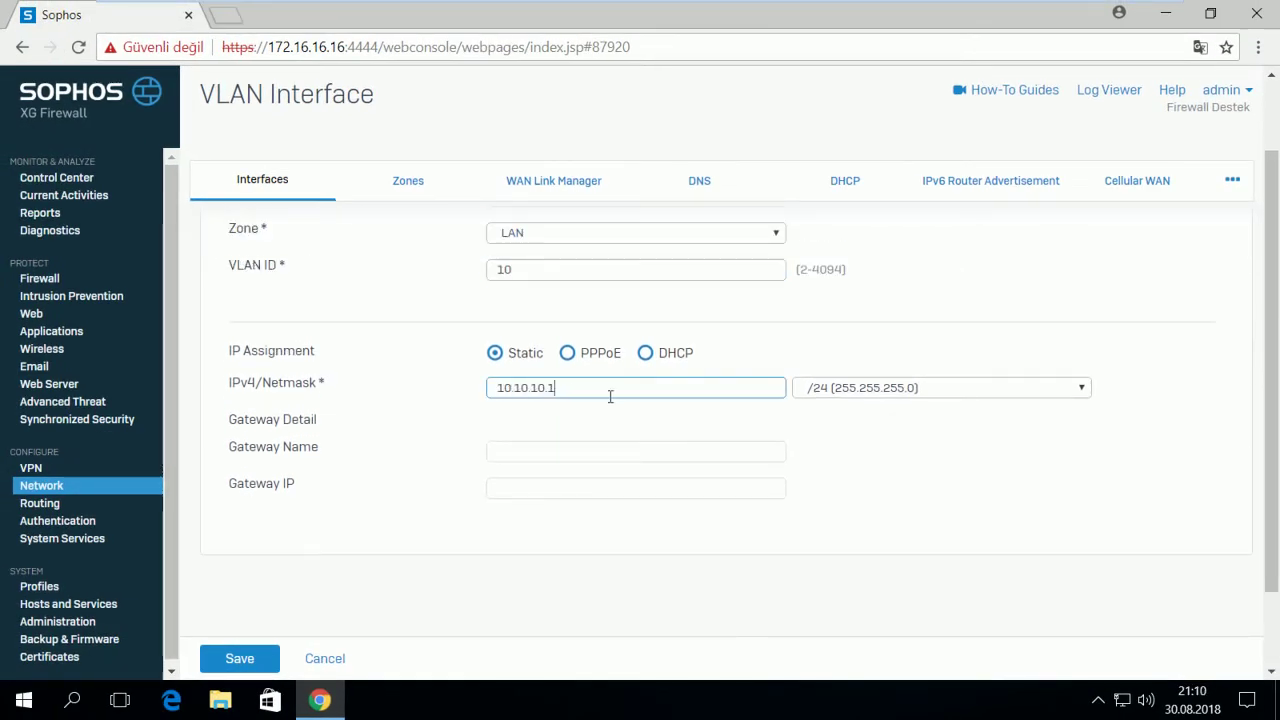
left_click(449, 436)
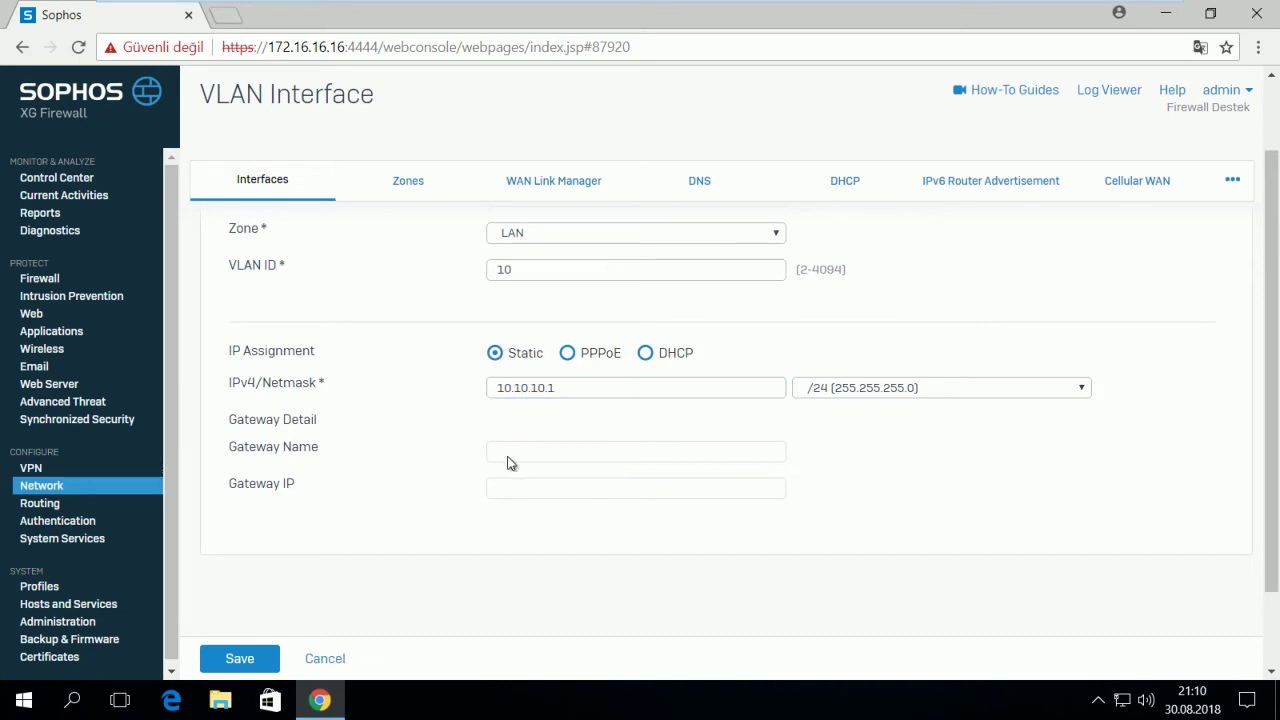
scroll(507, 462, "down", 1)
left_click(243, 659)
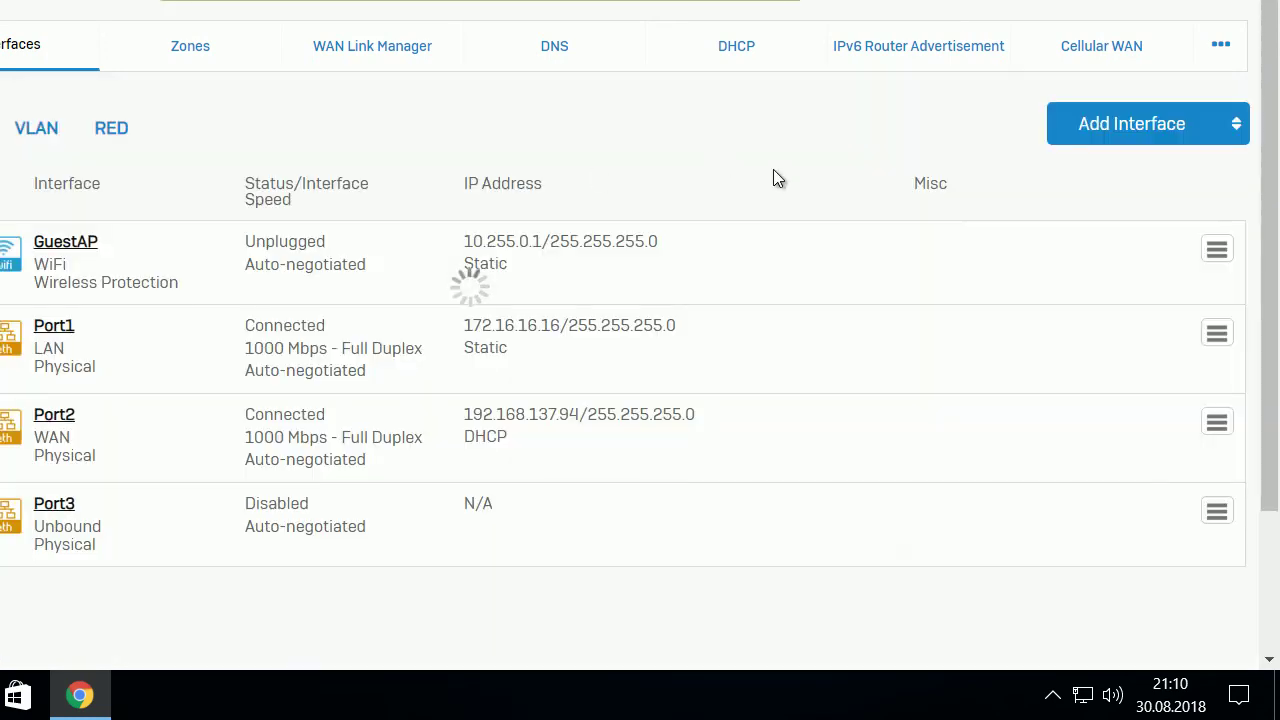
left_click(1122, 145)
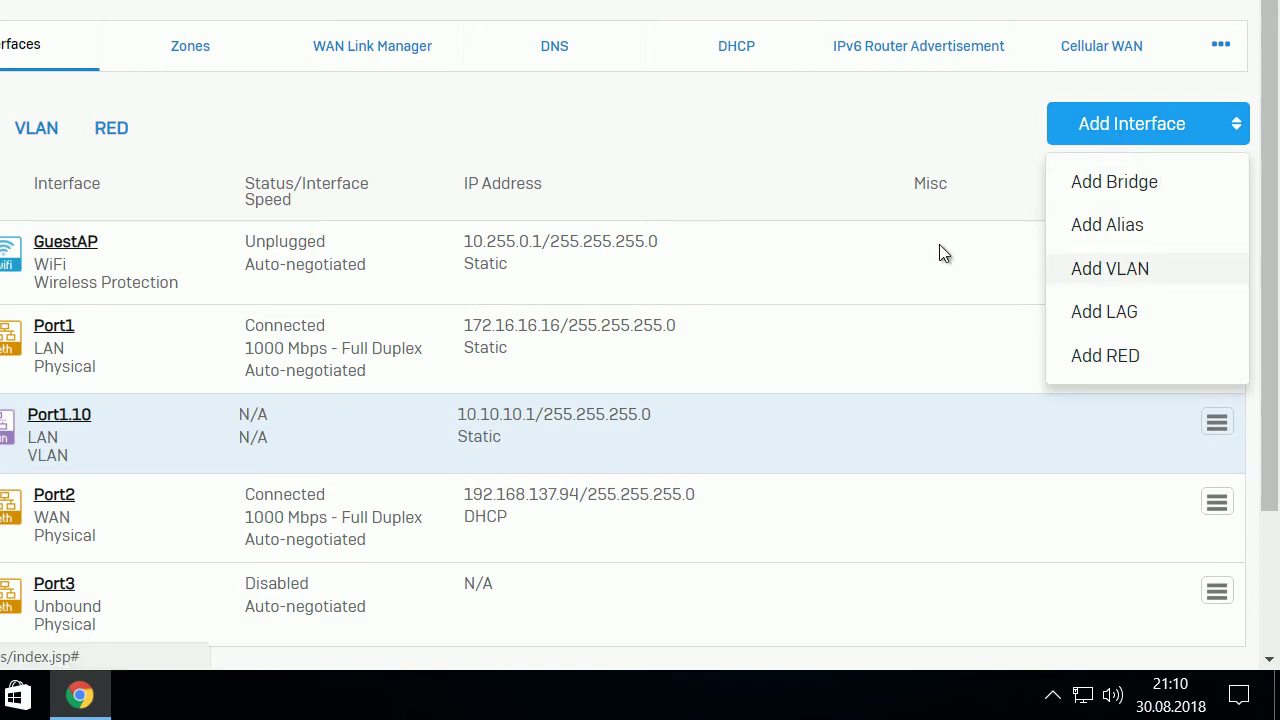
left_click(618, 130)
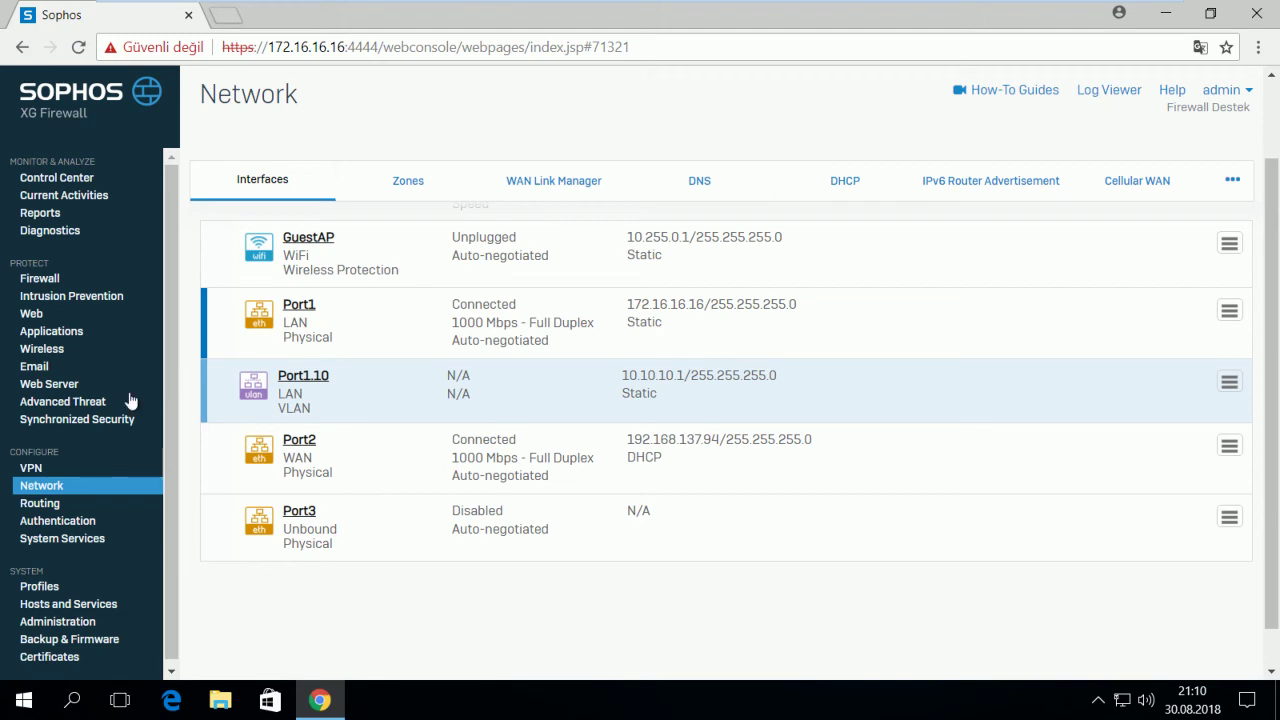
Step: Review the gateways and failover timeout in WAN Link Manager, and open the details of the DHCP_Port2_GW gateway
left_click(550, 193)
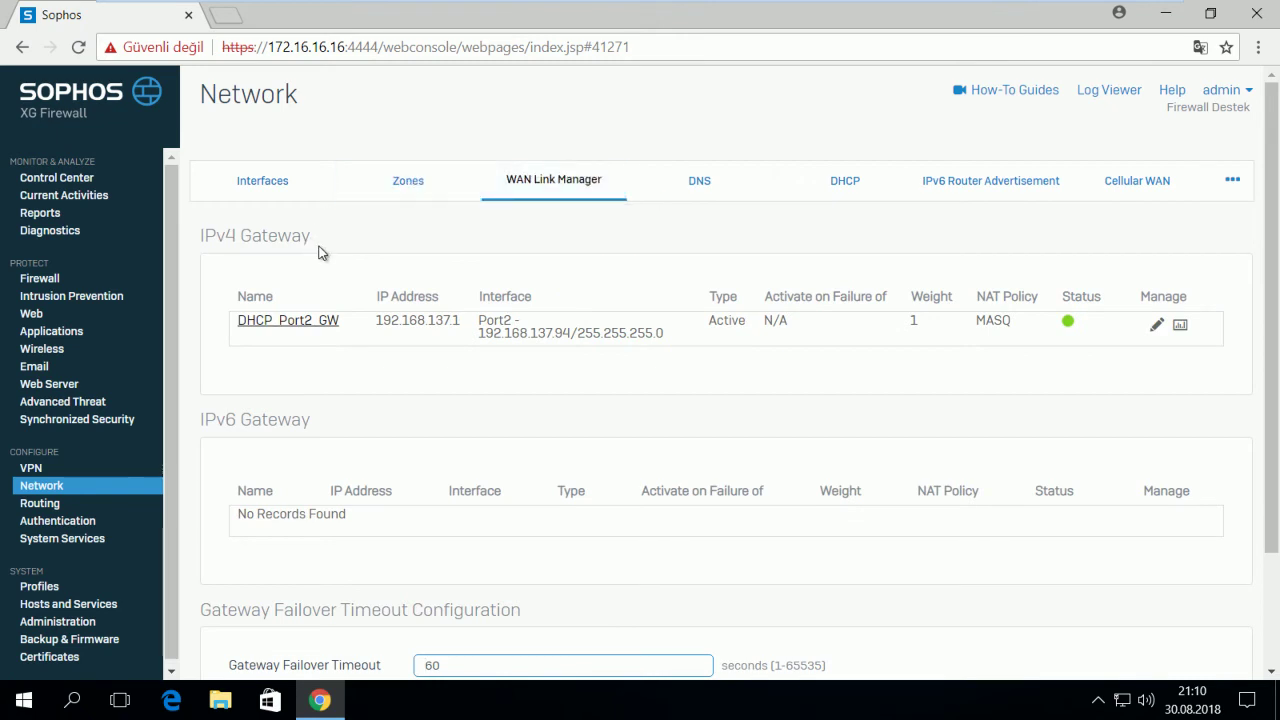
scroll(380, 362, "down", 2)
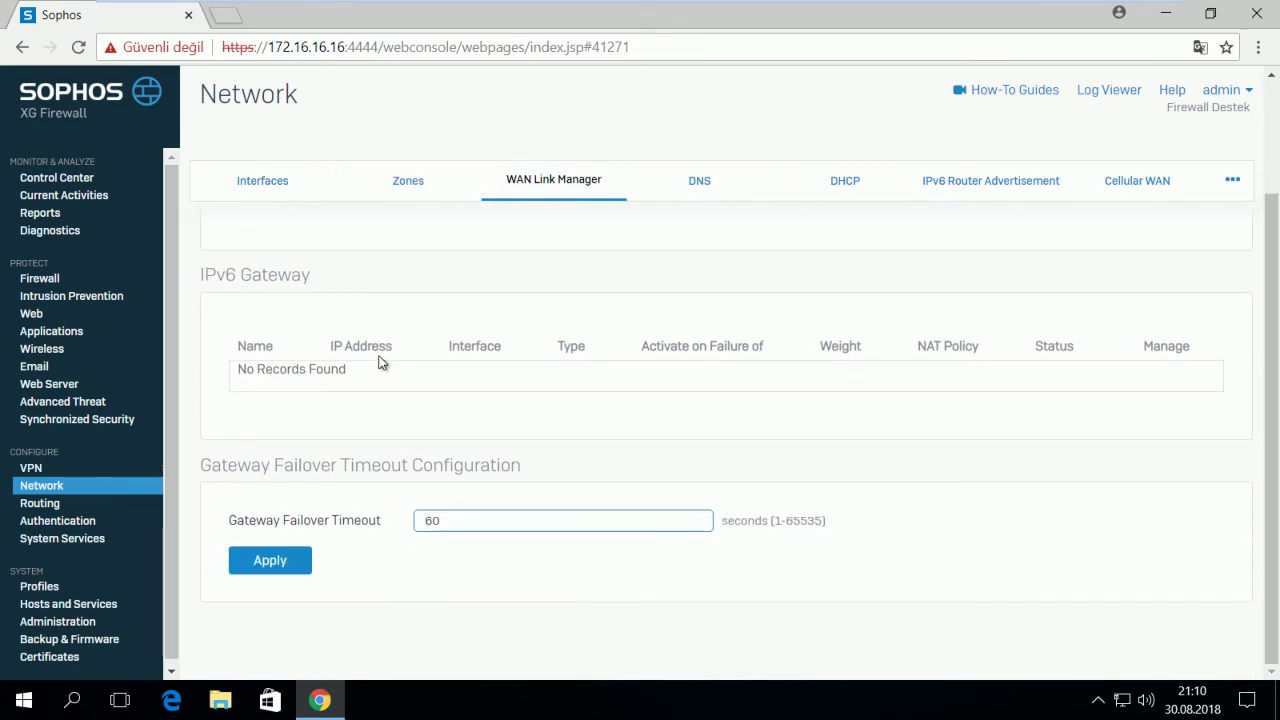
scroll(382, 370, "up", 2)
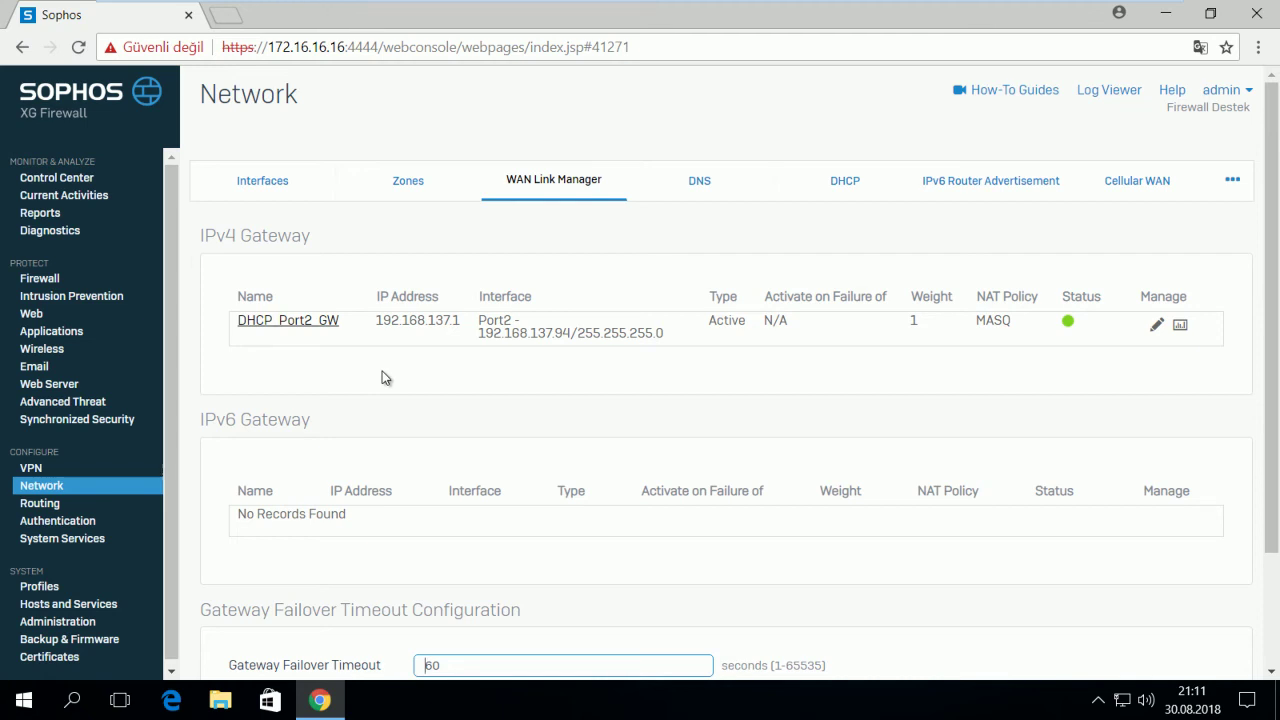
left_click(553, 364)
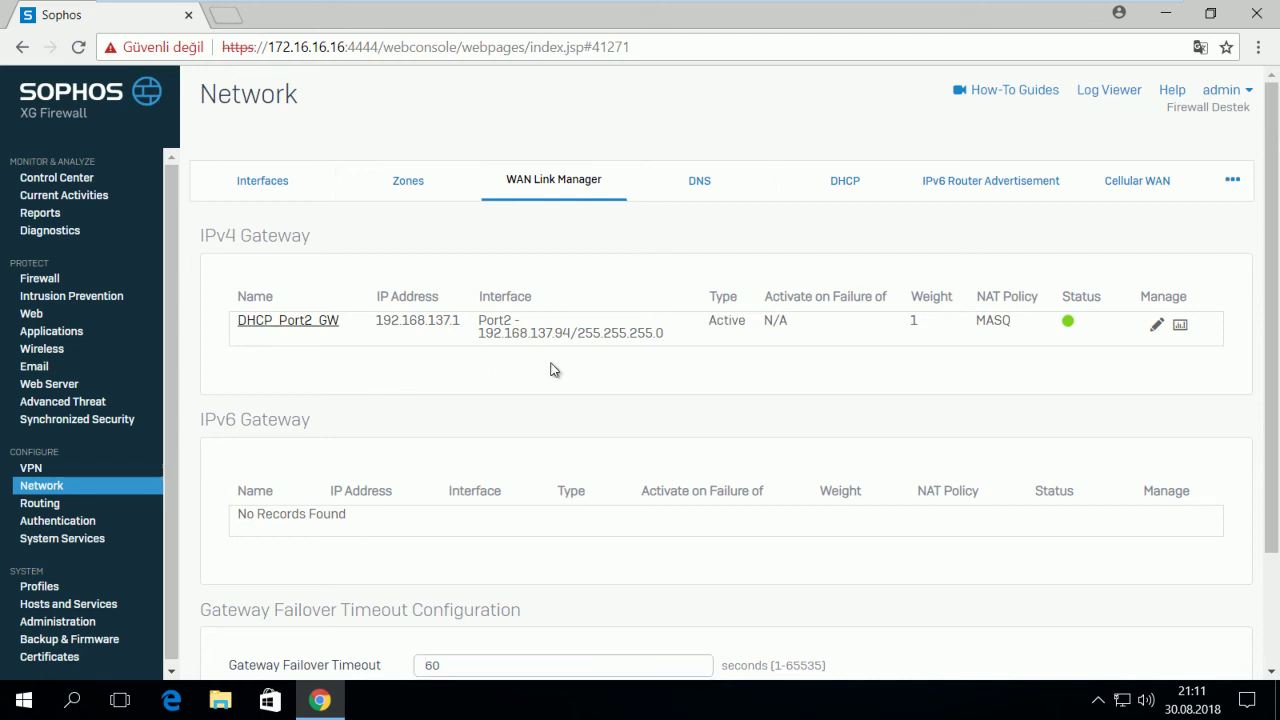
left_click(1155, 328)
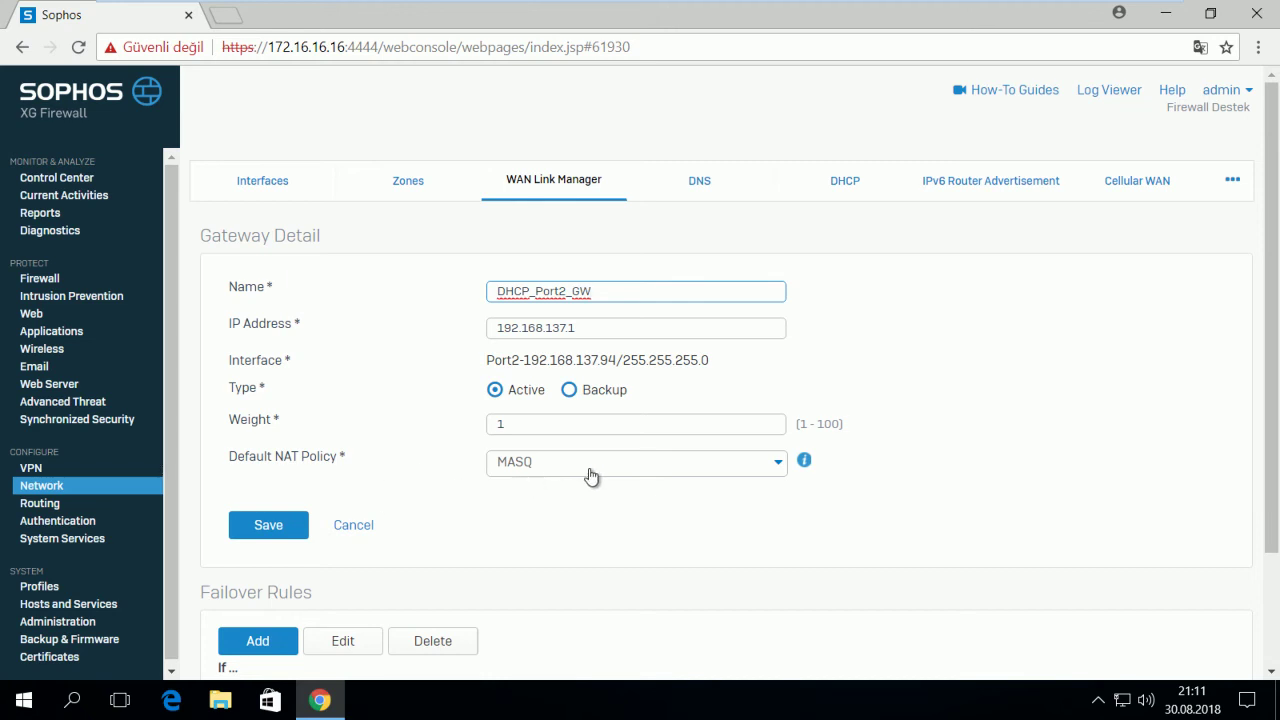
scroll(456, 500, "down", 2)
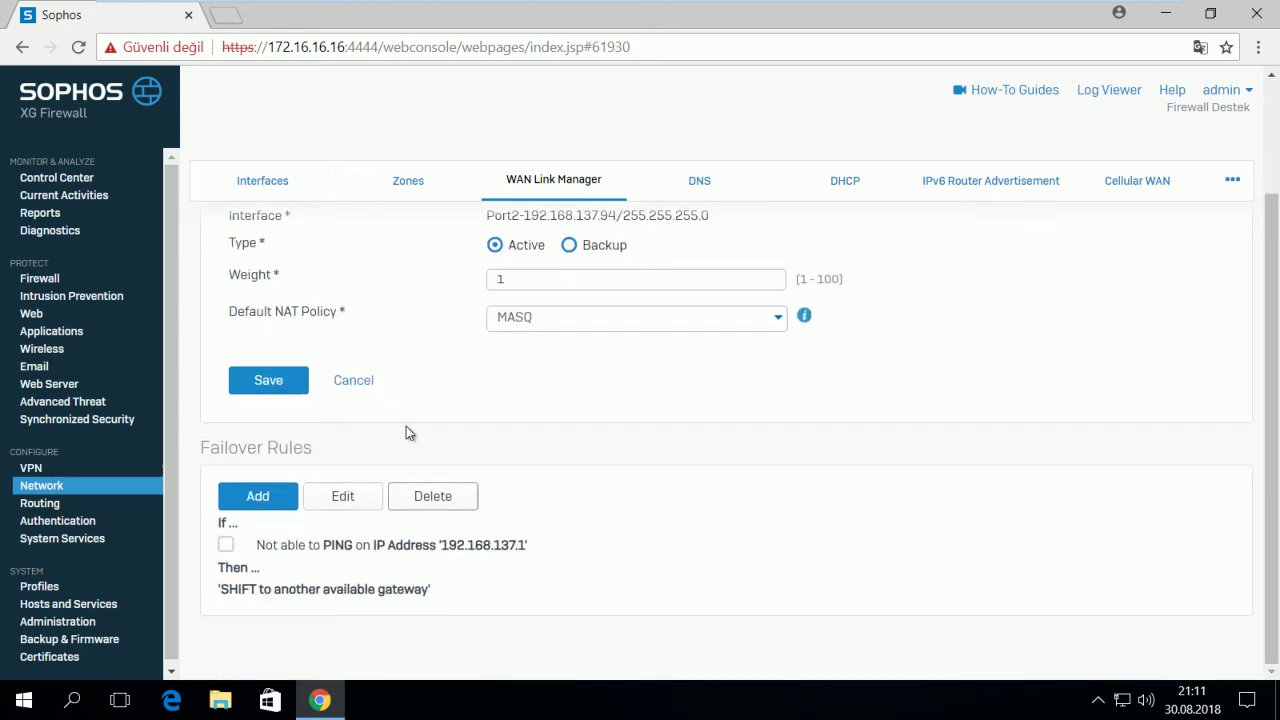
Step: Examine the form for adding a failover rule to the DHCP_Port2_GW gateway, leaving it without saving
left_click(258, 500)
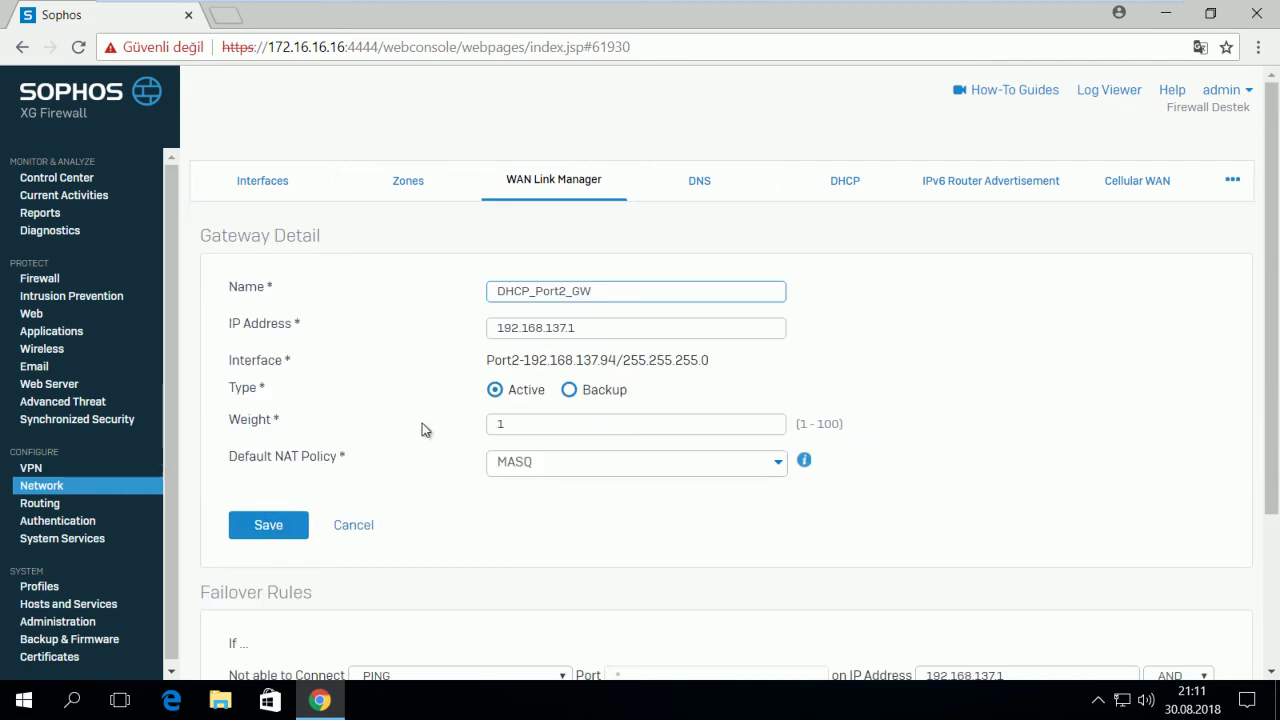
scroll(430, 470, "down", 3)
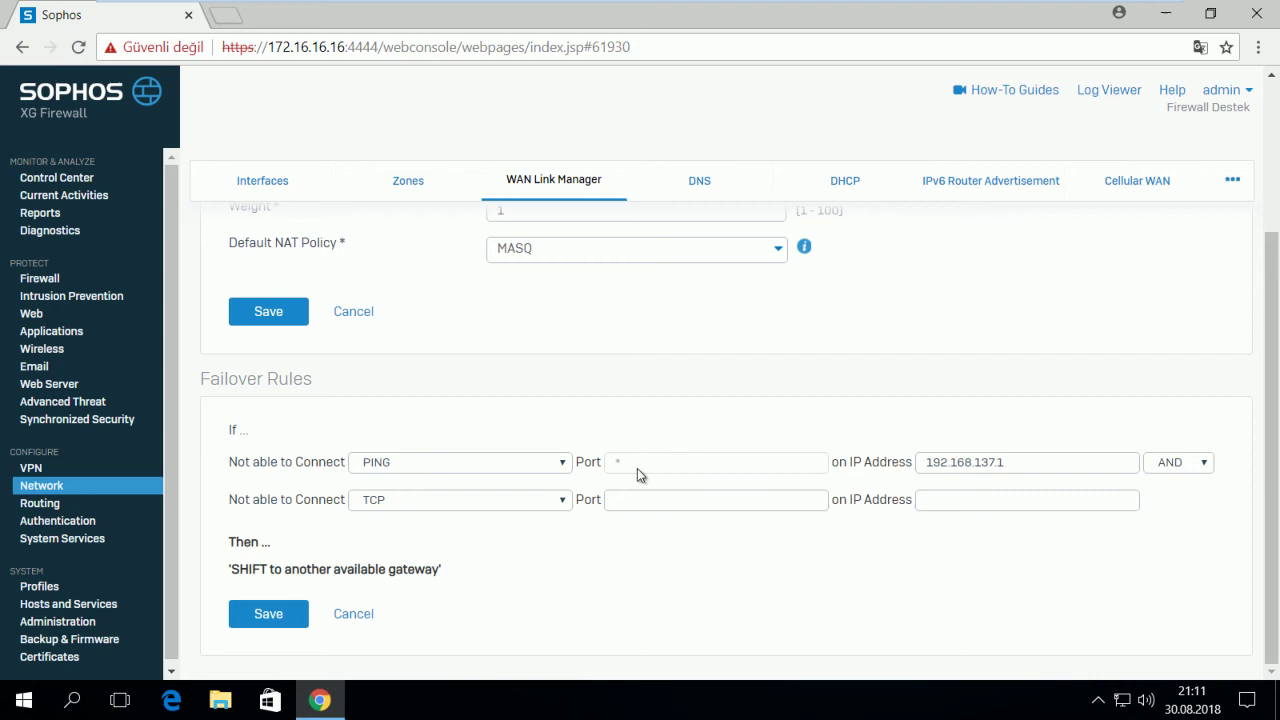
double_click(1045, 466)
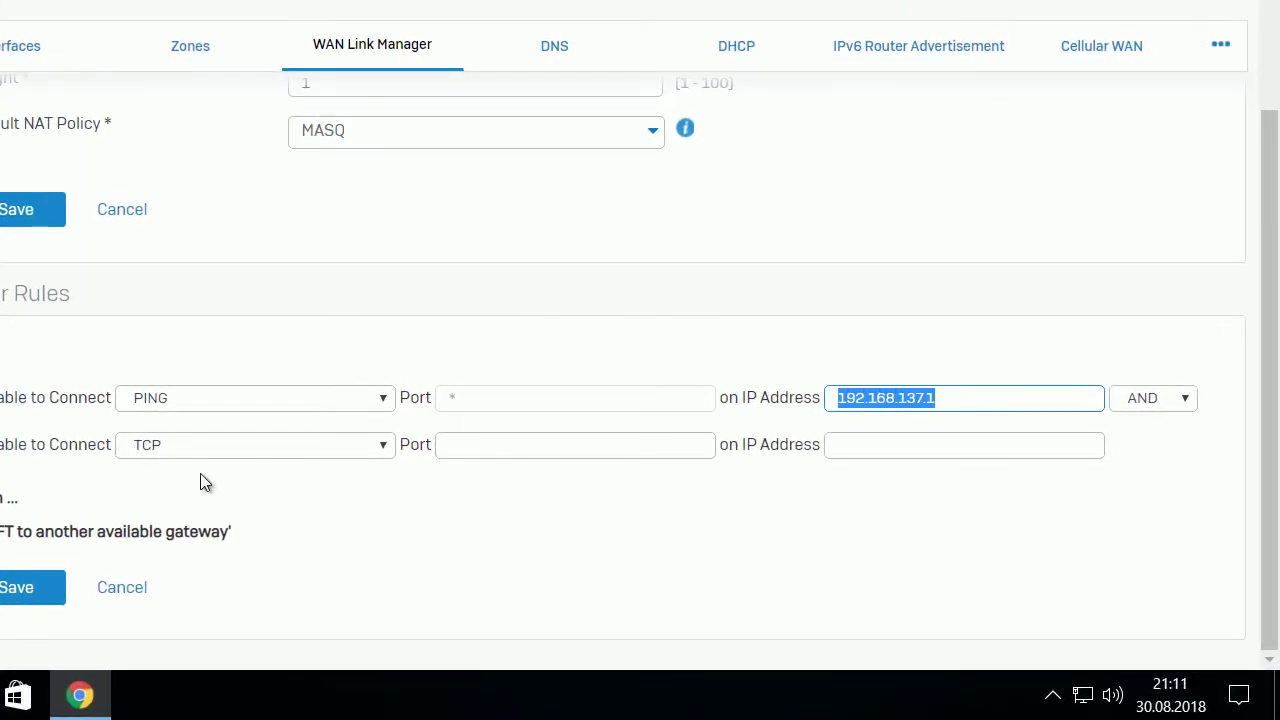
left_click(132, 588)
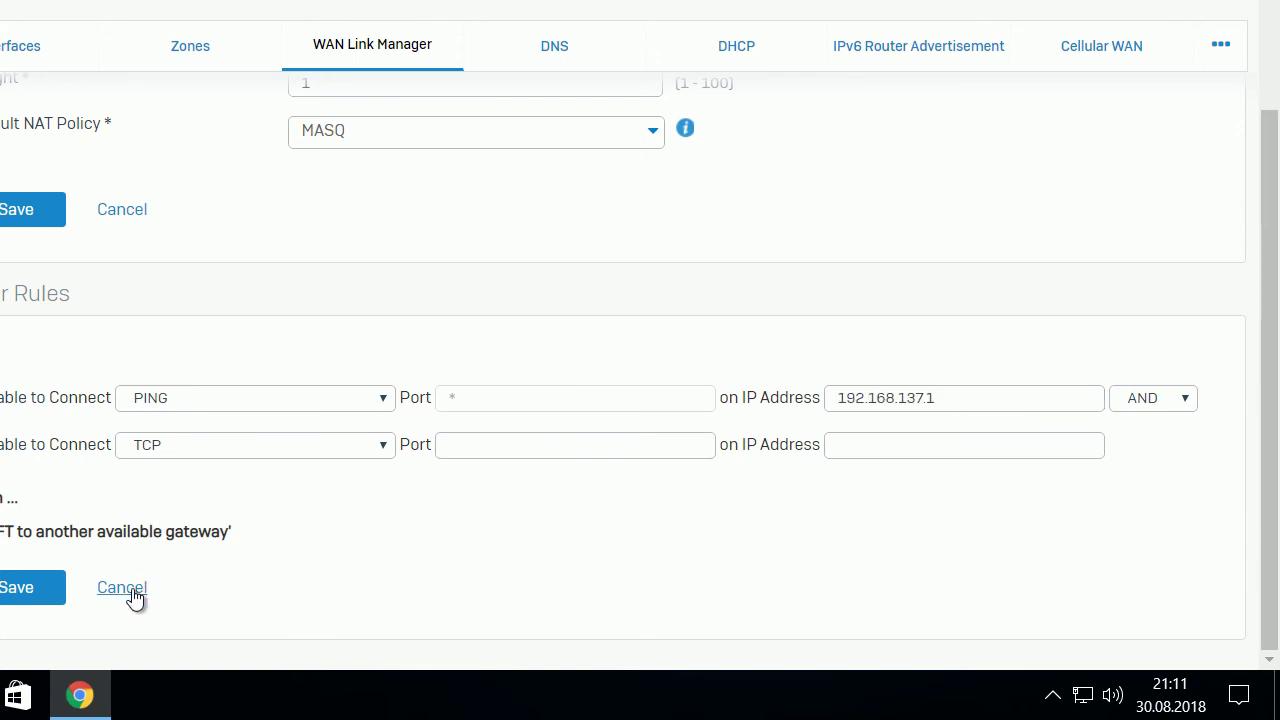
scroll(222, 320, "down", 2)
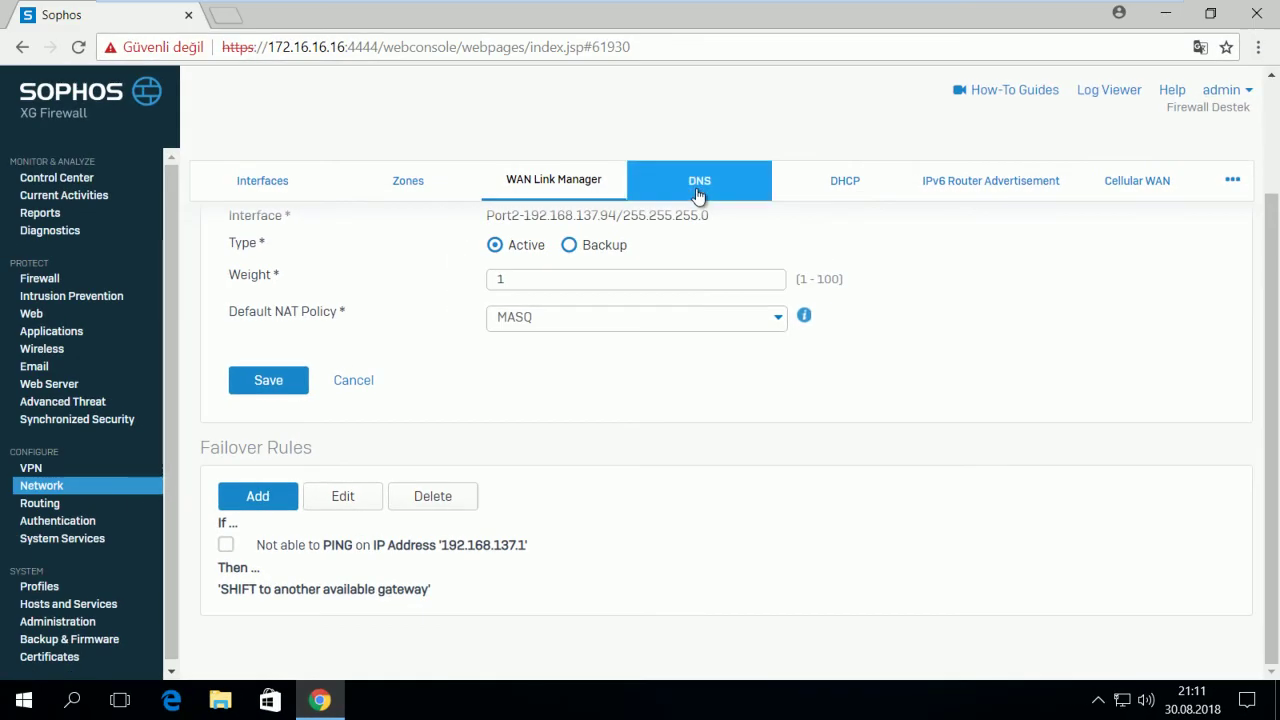
Step: Examine the network's DNS configuration, covering the IPv4 and IPv6 server settings and the DNS query options
left_click(698, 190)
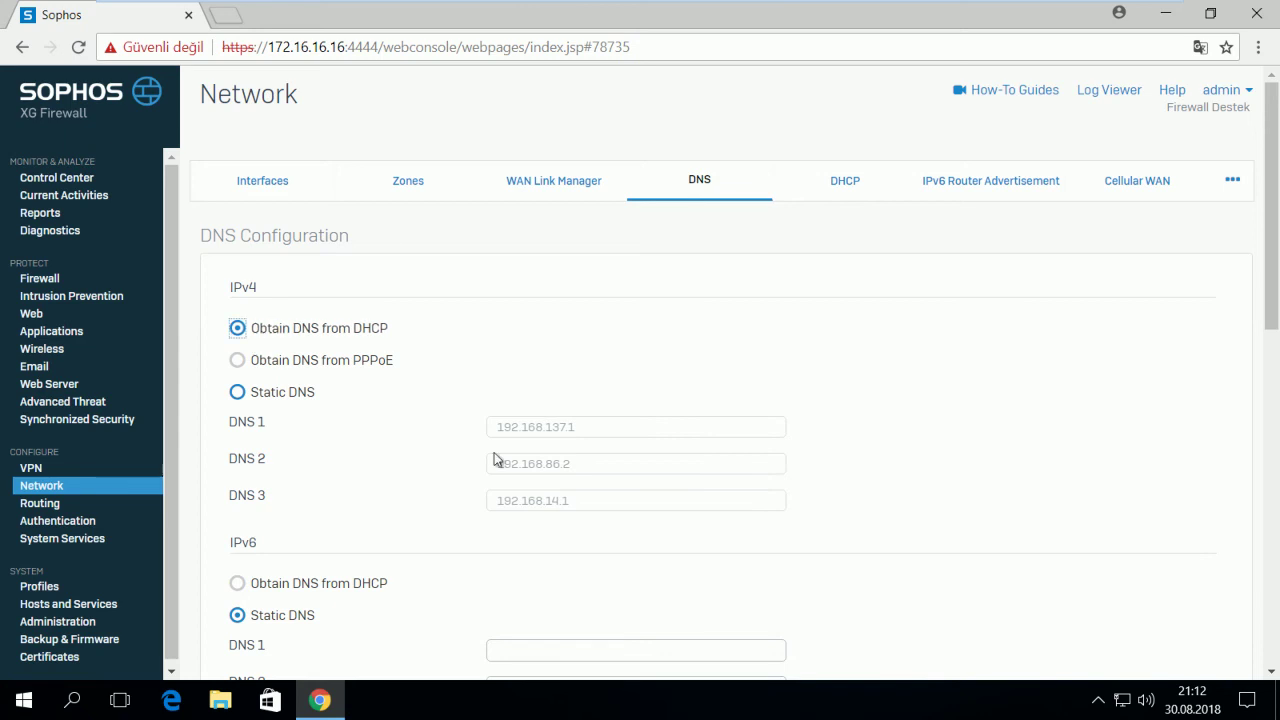
scroll(503, 487, "down", 2)
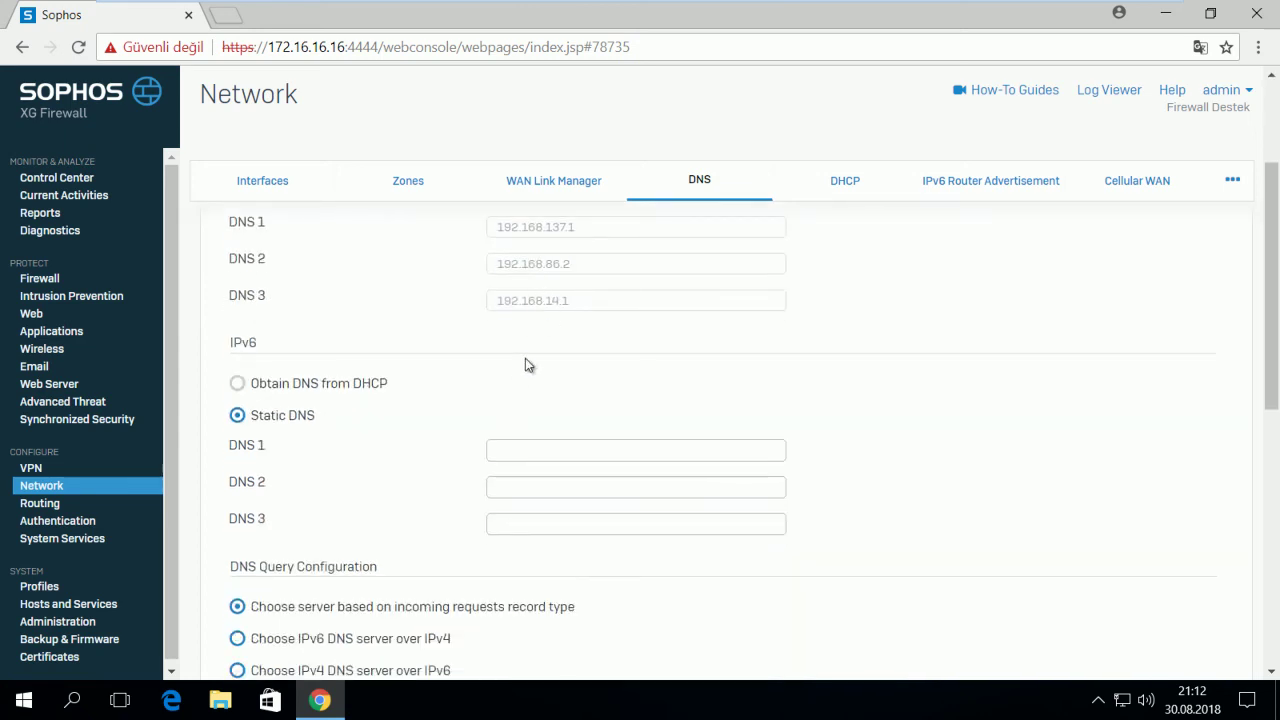
scroll(525, 358, "down", 1)
scroll(525, 367, "down", 1)
scroll(517, 372, "down", 1)
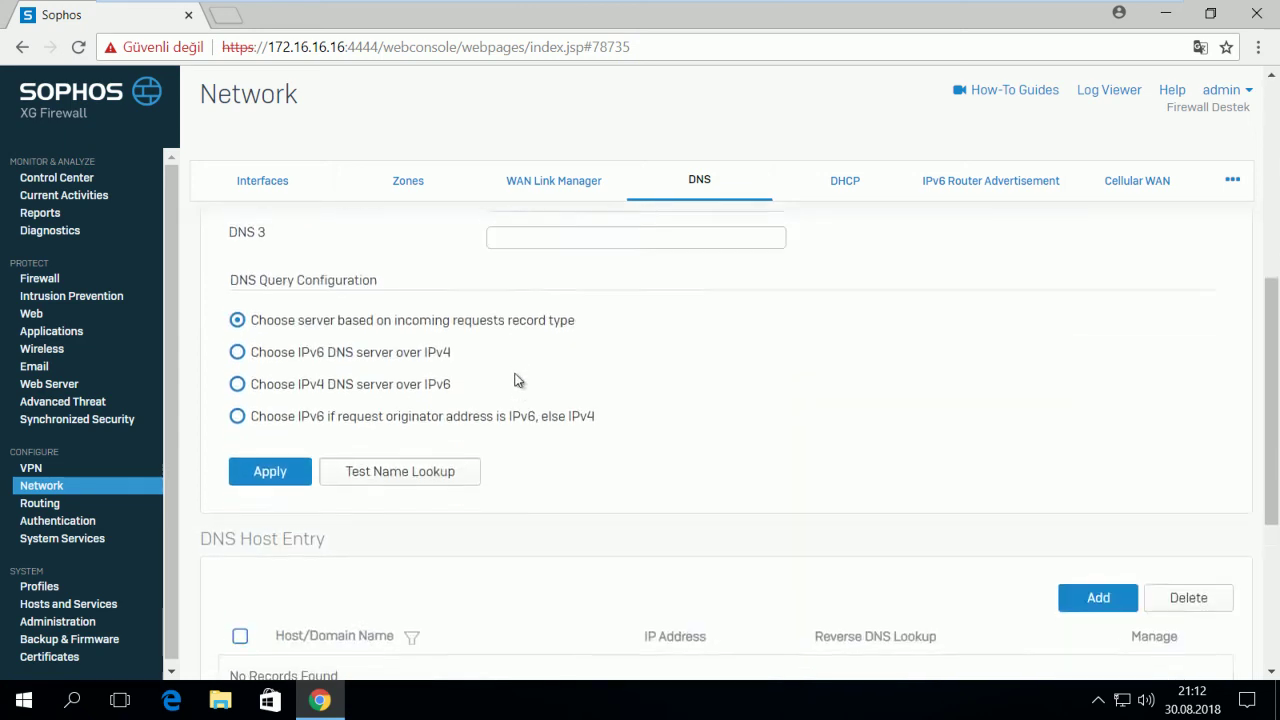
scroll(517, 374, "up", 5)
scroll(389, 449, "down", 2)
scroll(368, 380, "down", 3)
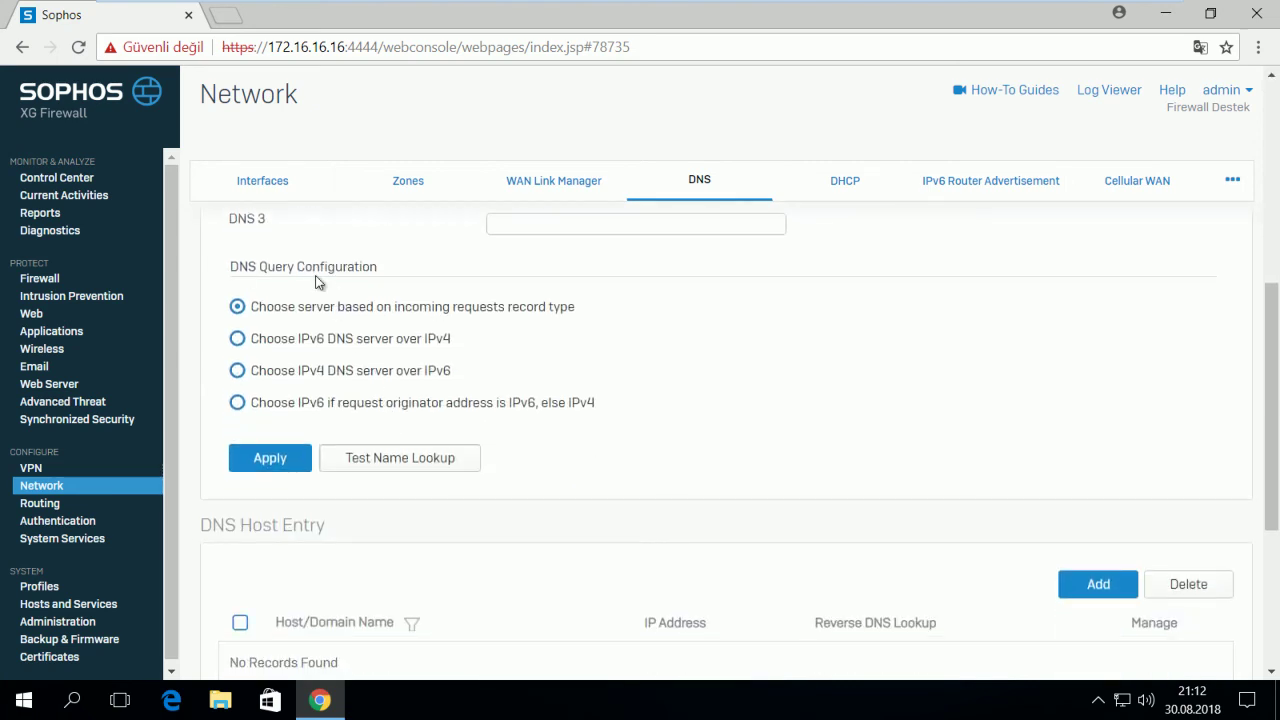
Step: Run a DNS name lookup test for a personal website's hostname and close the results
left_click(381, 463)
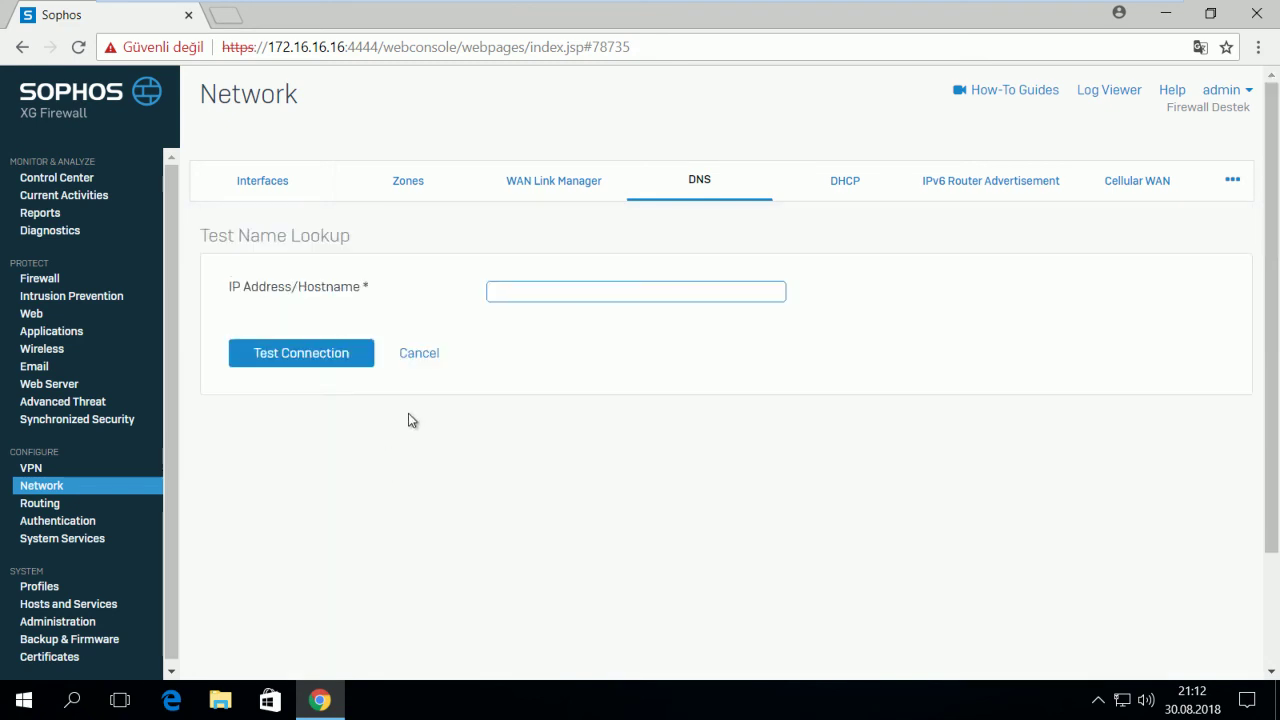
type("ilhancicek.com.tr")
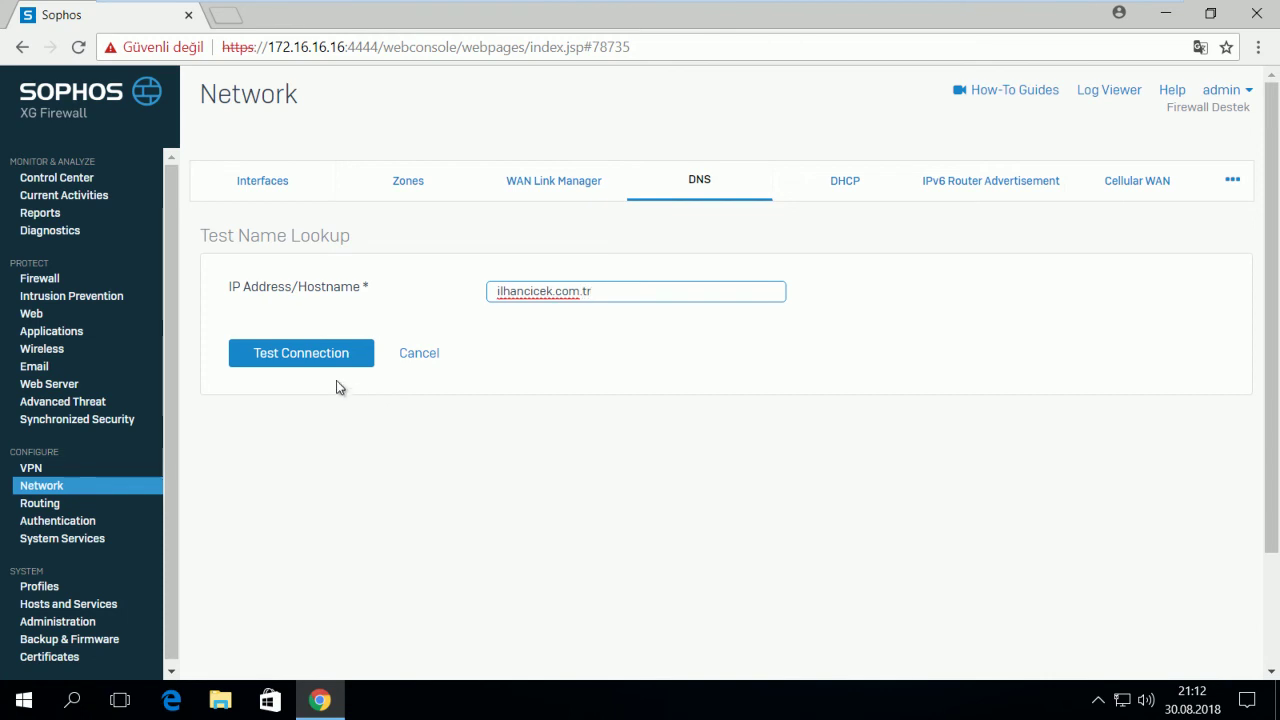
left_click(324, 362)
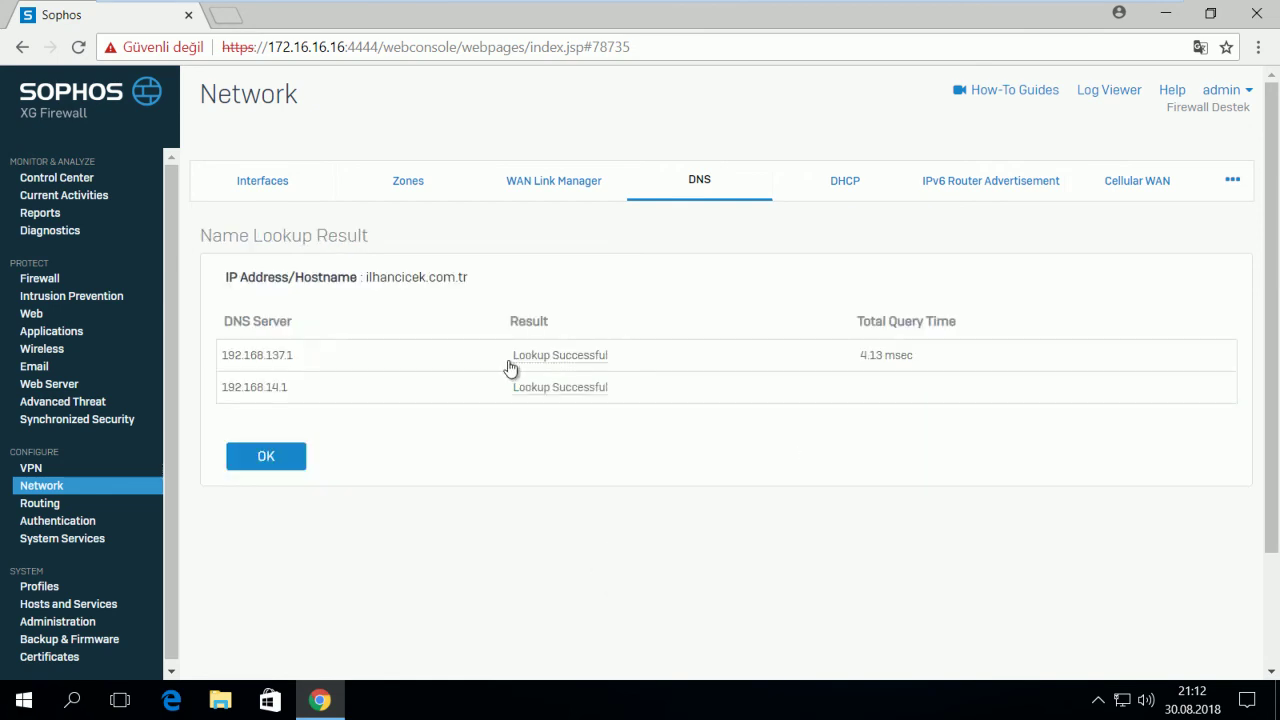
left_click(277, 466)
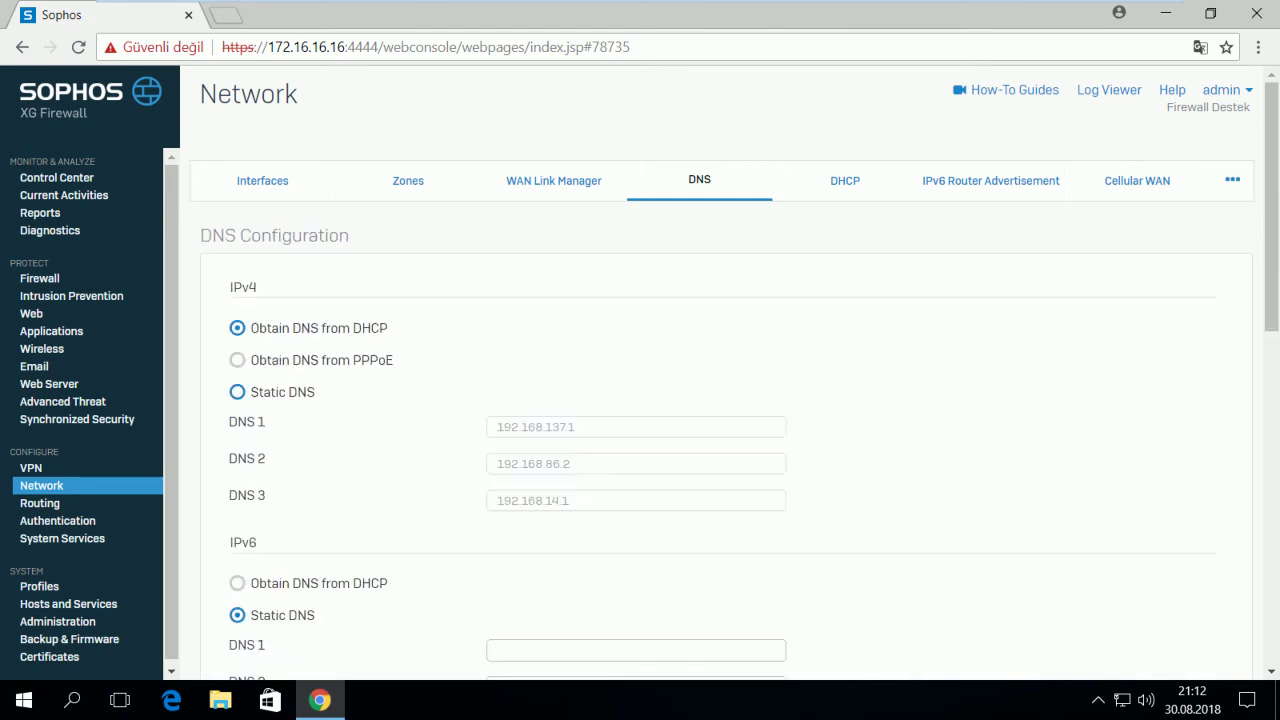
Step: Examine the form for adding a DNS host entry without saving one, and view the DNS request route section
scroll(537, 429, "down", 2)
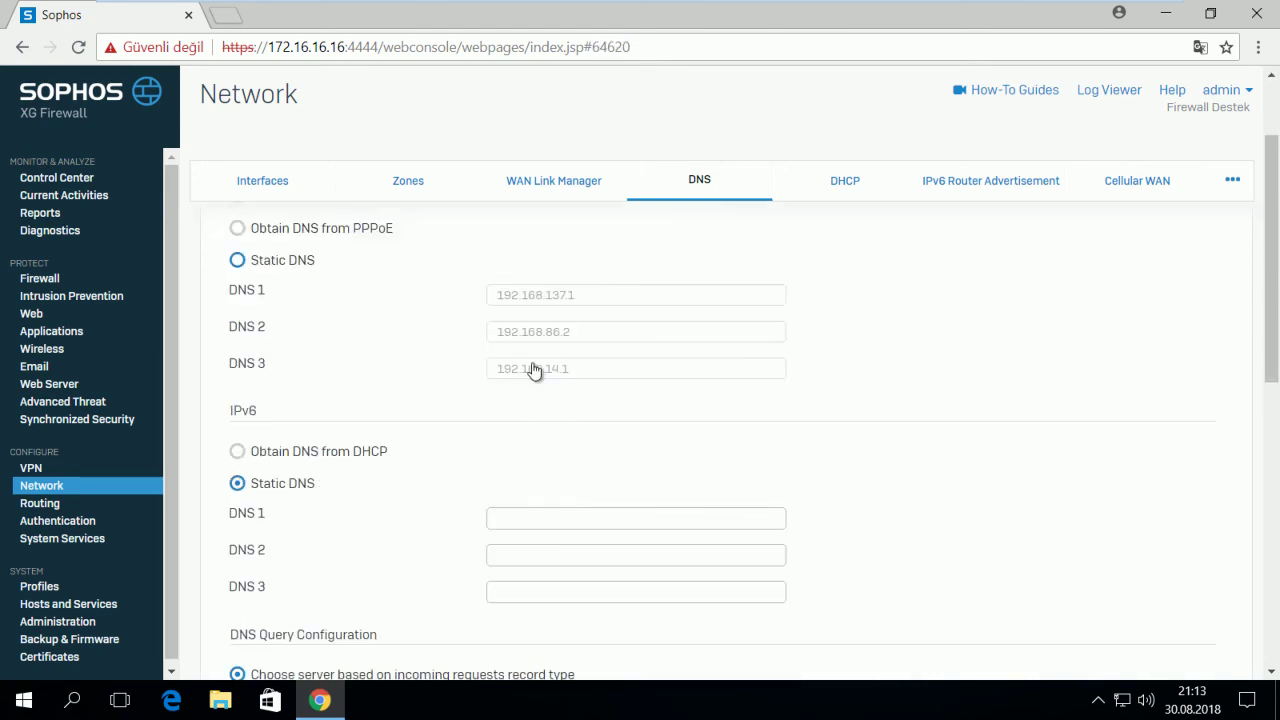
scroll(438, 360, "down", 6)
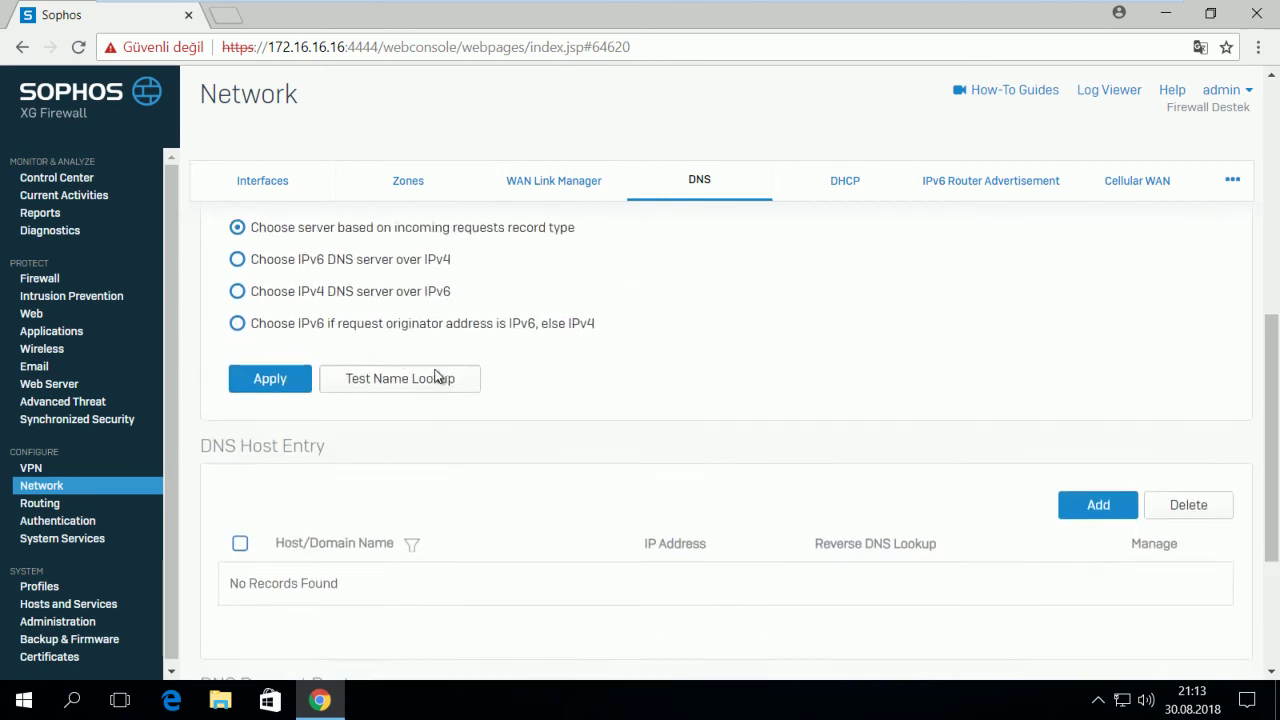
left_click(1104, 352)
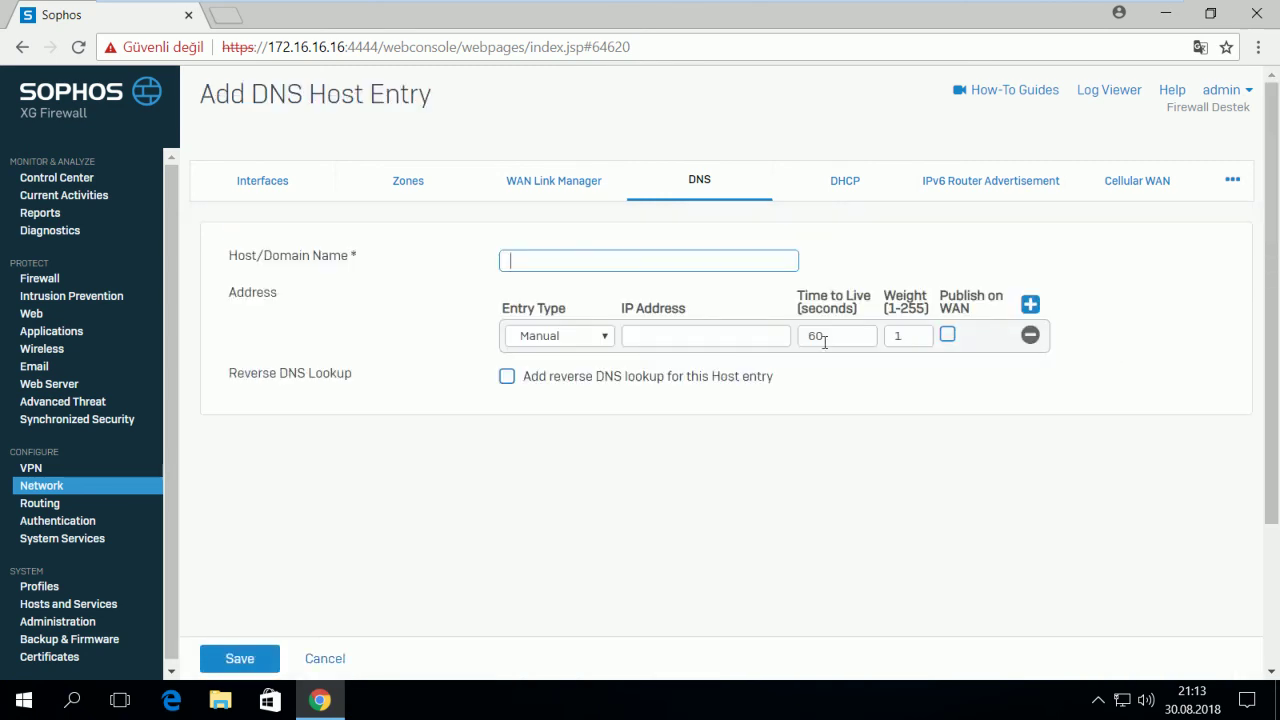
left_click(667, 336)
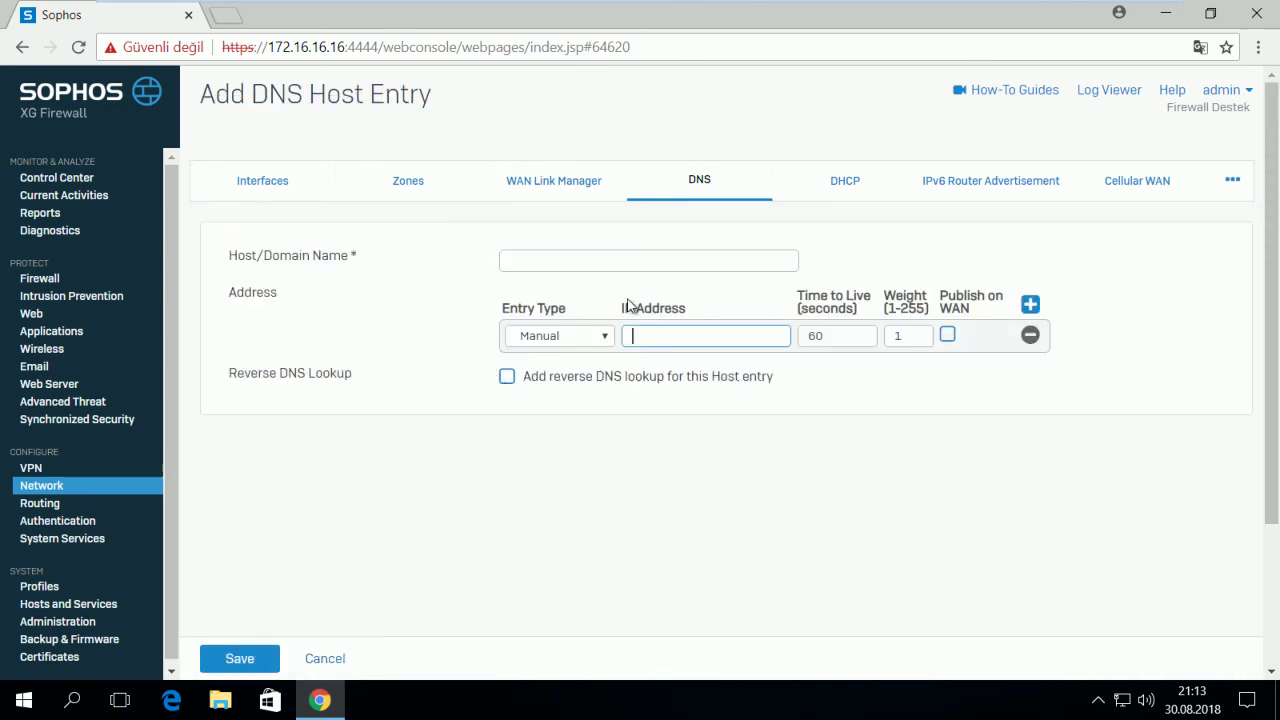
left_click(322, 659)
scroll(363, 416, "down", 3)
scroll(362, 414, "down", 5)
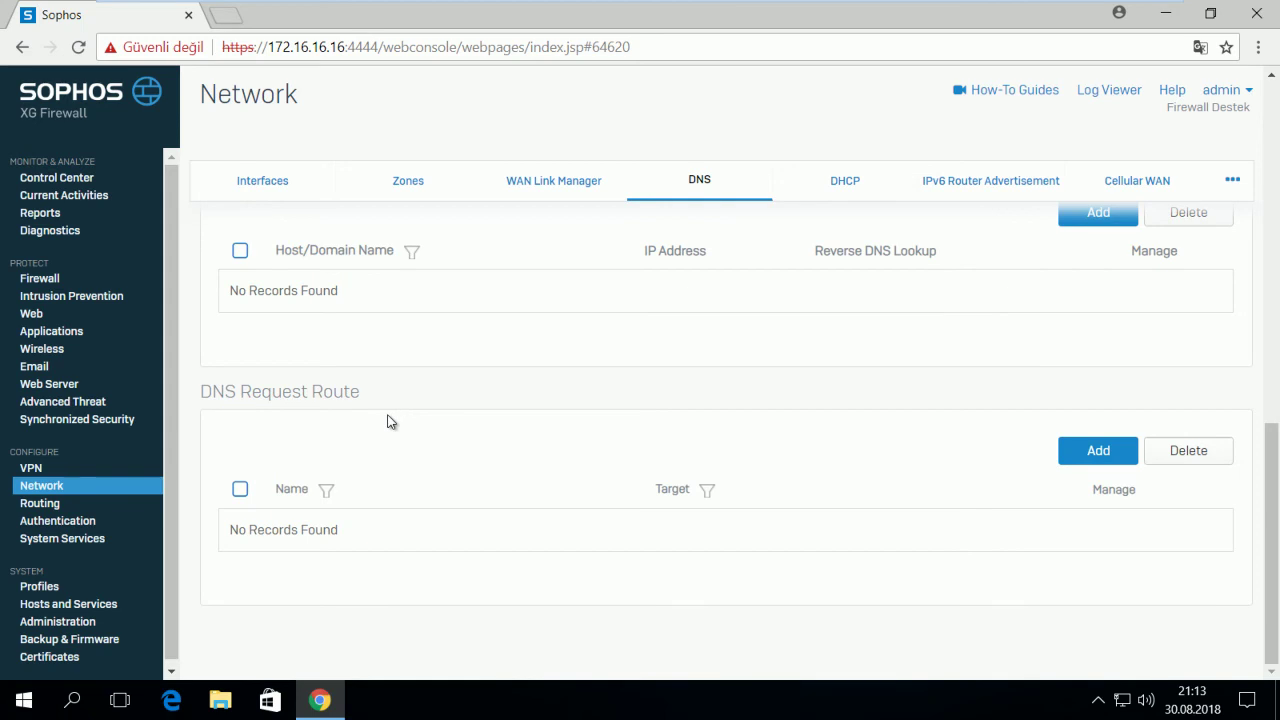
Step: Examine the form for adding a DNS request route, leaving it without saving
left_click_drag(343, 392, 202, 405)
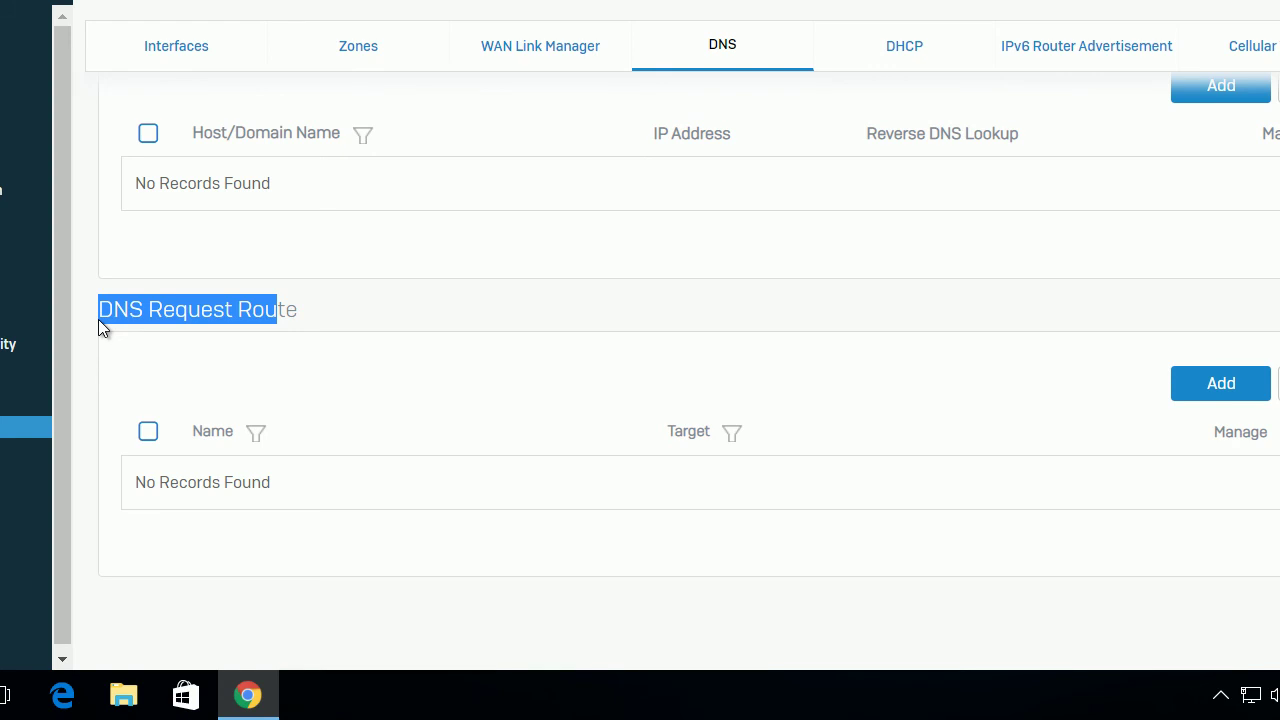
left_click(645, 341)
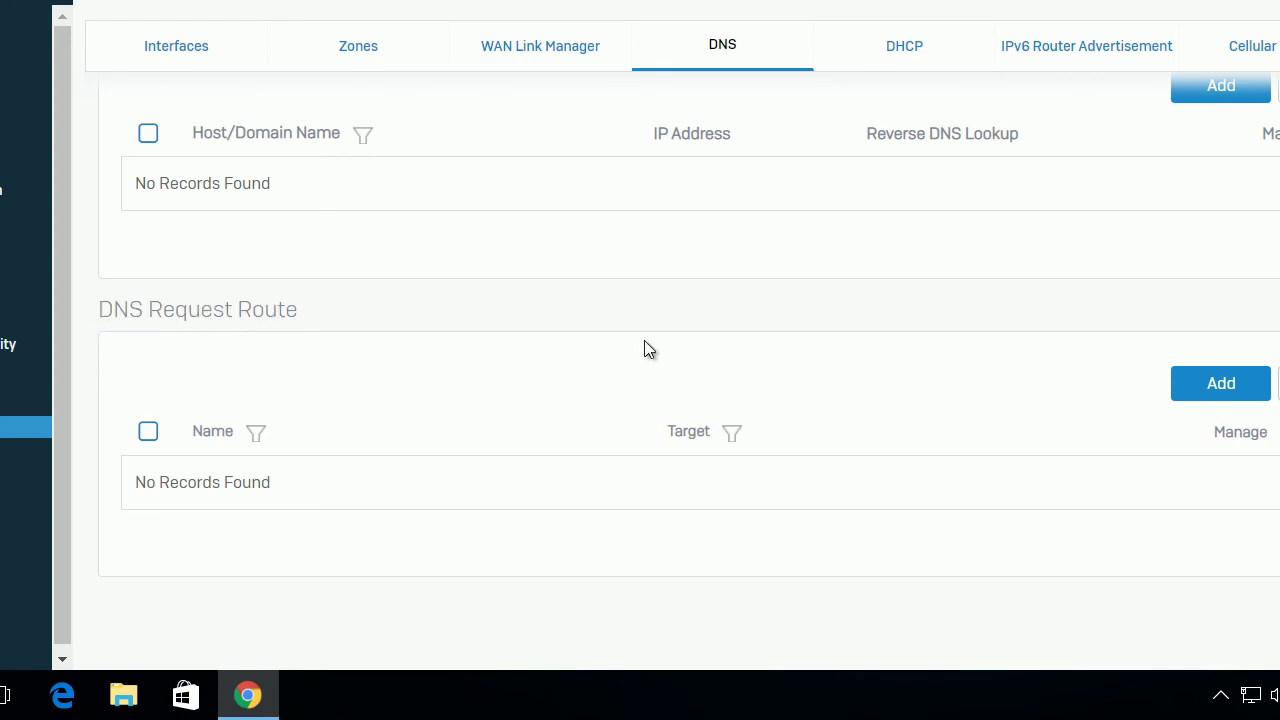
left_click(1200, 388)
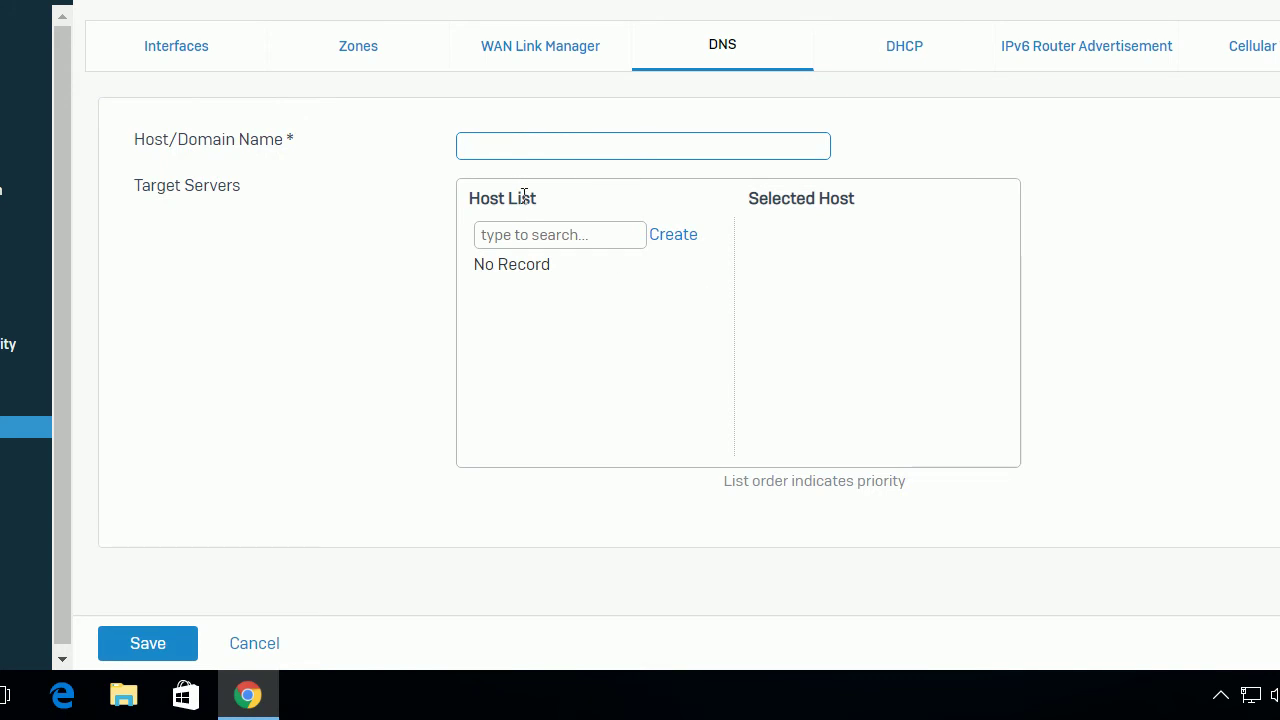
left_click(254, 643)
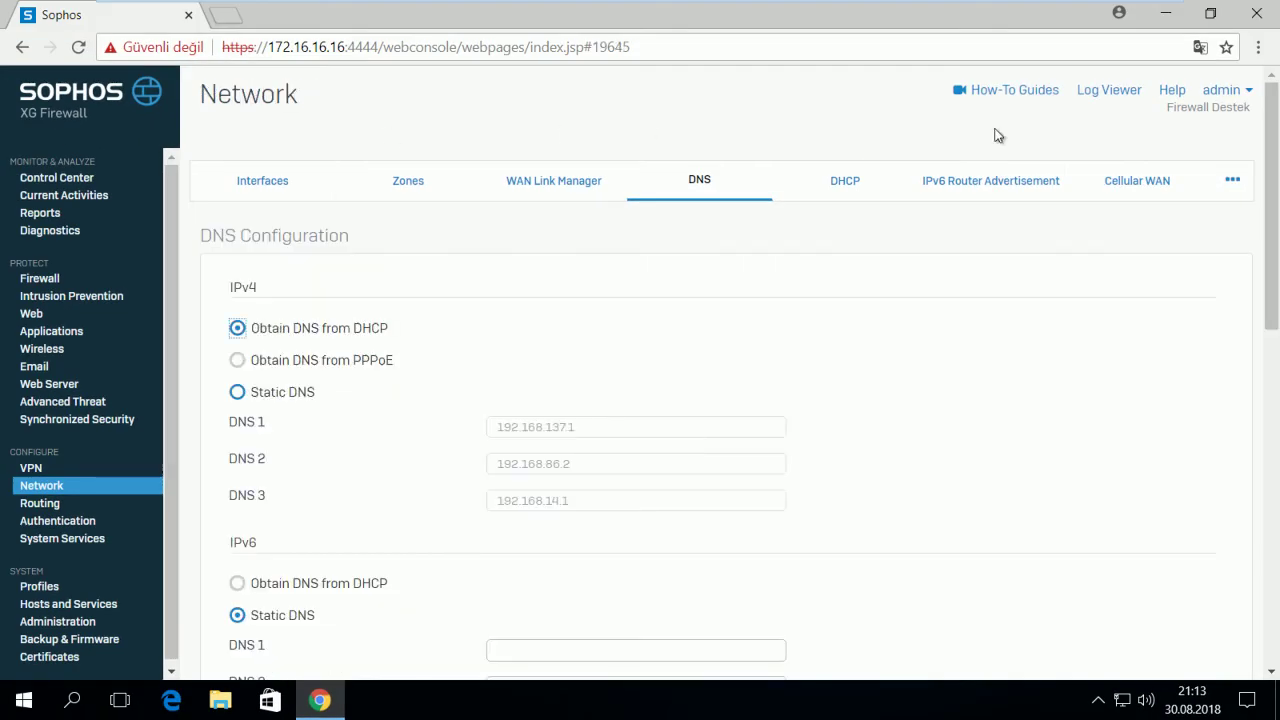
Step: Review the network's DHCP servers, checking the interface and dynamic lease range of Default_DHCP_Server
left_click(843, 180)
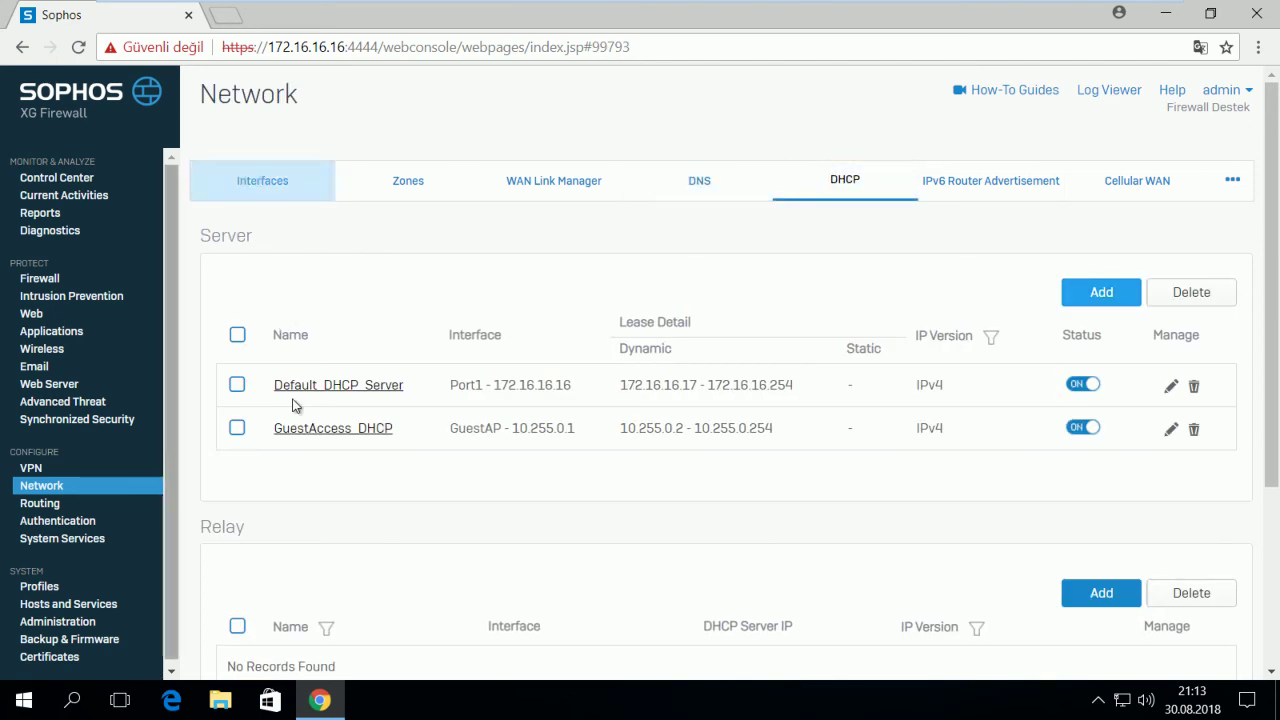
scroll(430, 400, "down", 1)
scroll(425, 431, "up", 1)
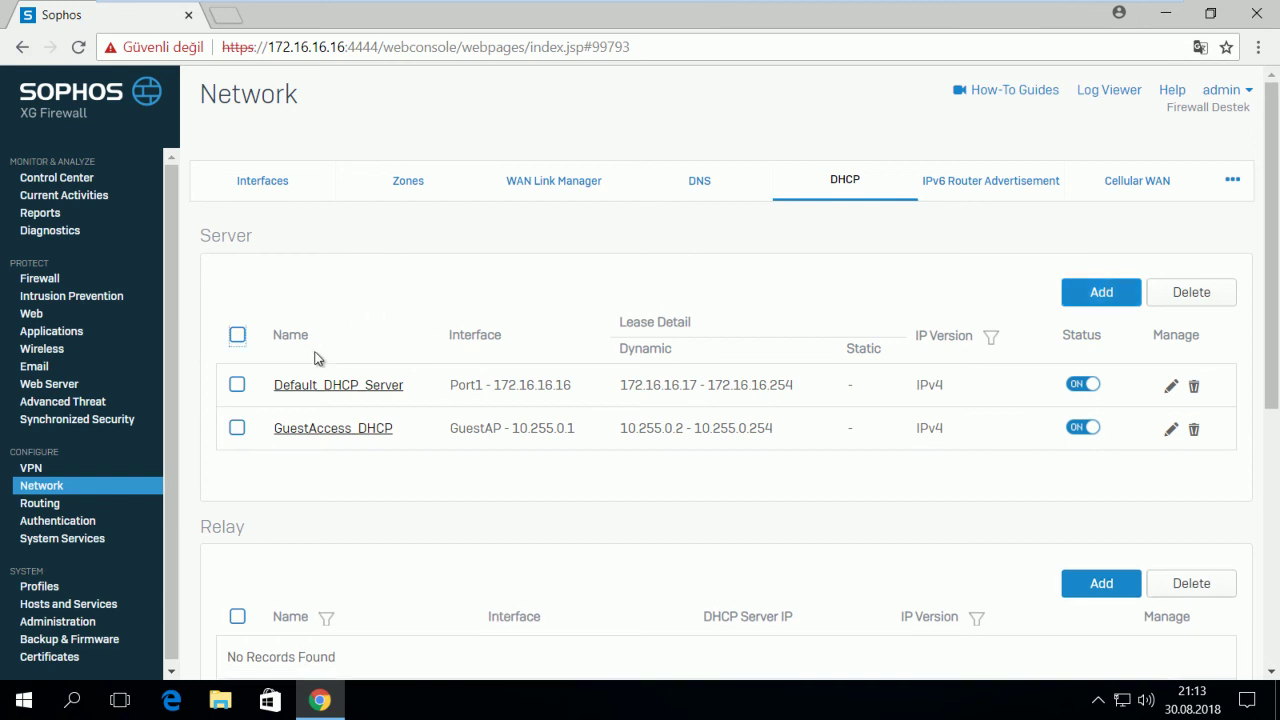
left_click_drag(455, 384, 593, 395)
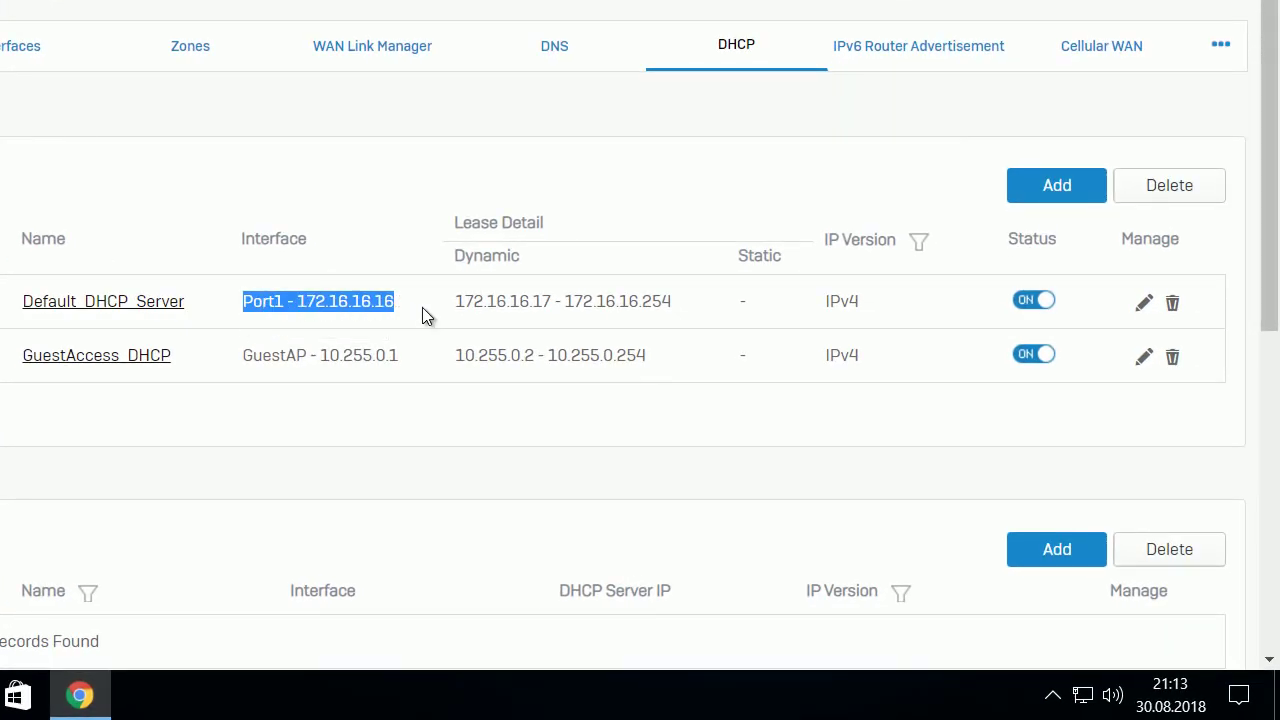
left_click_drag(450, 306, 699, 305)
left_click(700, 308)
Step: Start a new IPv4 DHCP server named "vlan 10" on the interface Port1 VLAN 10 - 10.10.10.1
left_click(1070, 186)
type("vlan 10")
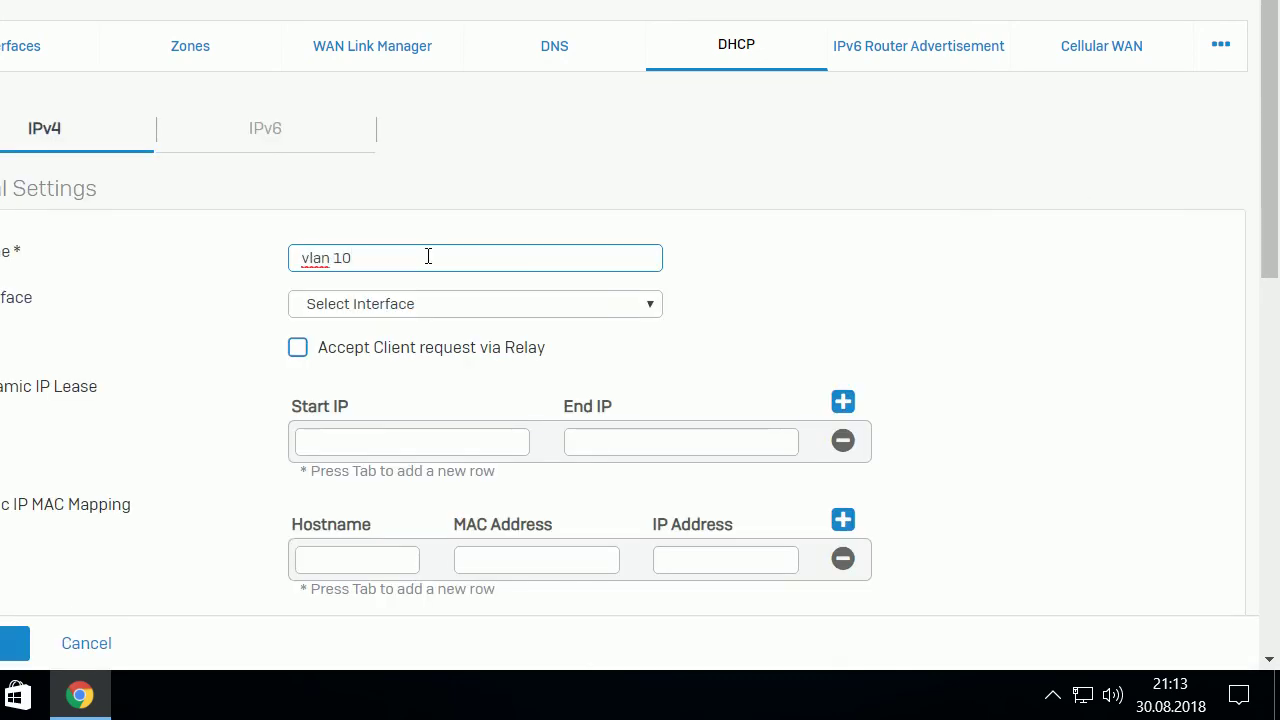
left_click(403, 305)
left_click(428, 415)
Step: Set the DHCP server's dynamic IP lease range from 10.10.10.10 to 10.10.10.20
scroll(340, 426, "down", 1)
left_click(404, 459)
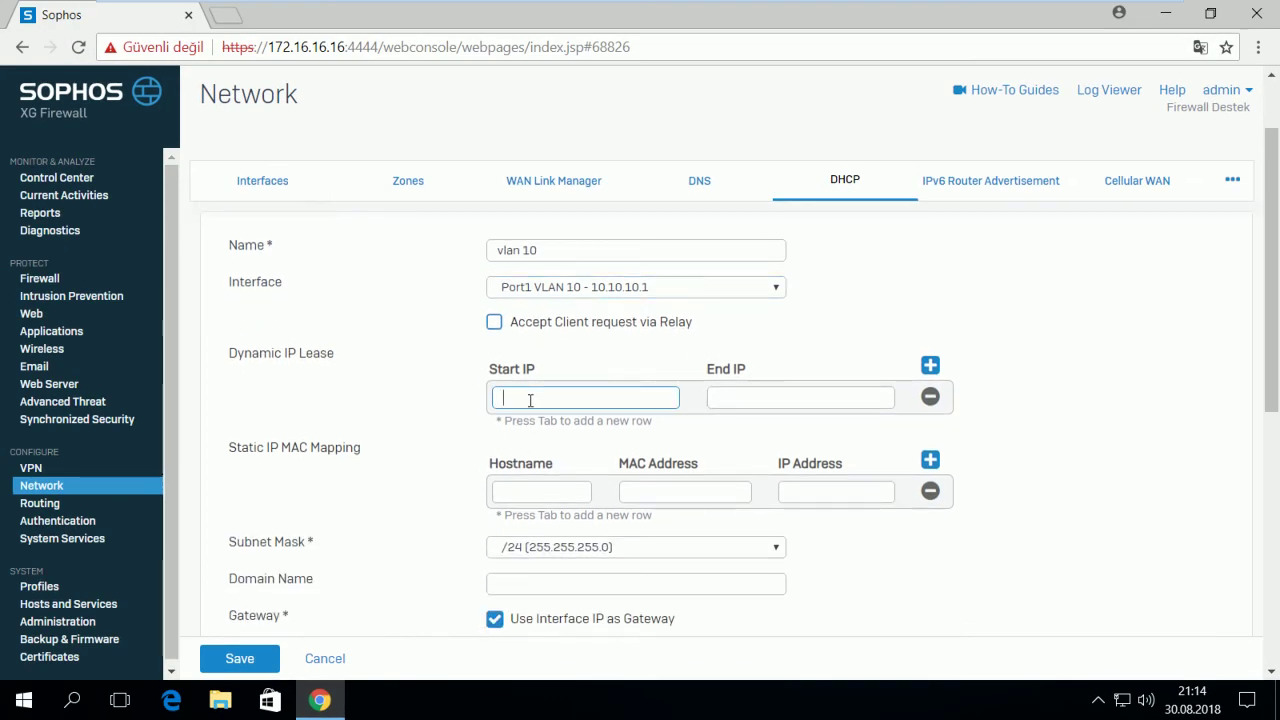
type("10.10.10.10")
key("Tab")
type("10.10.10")
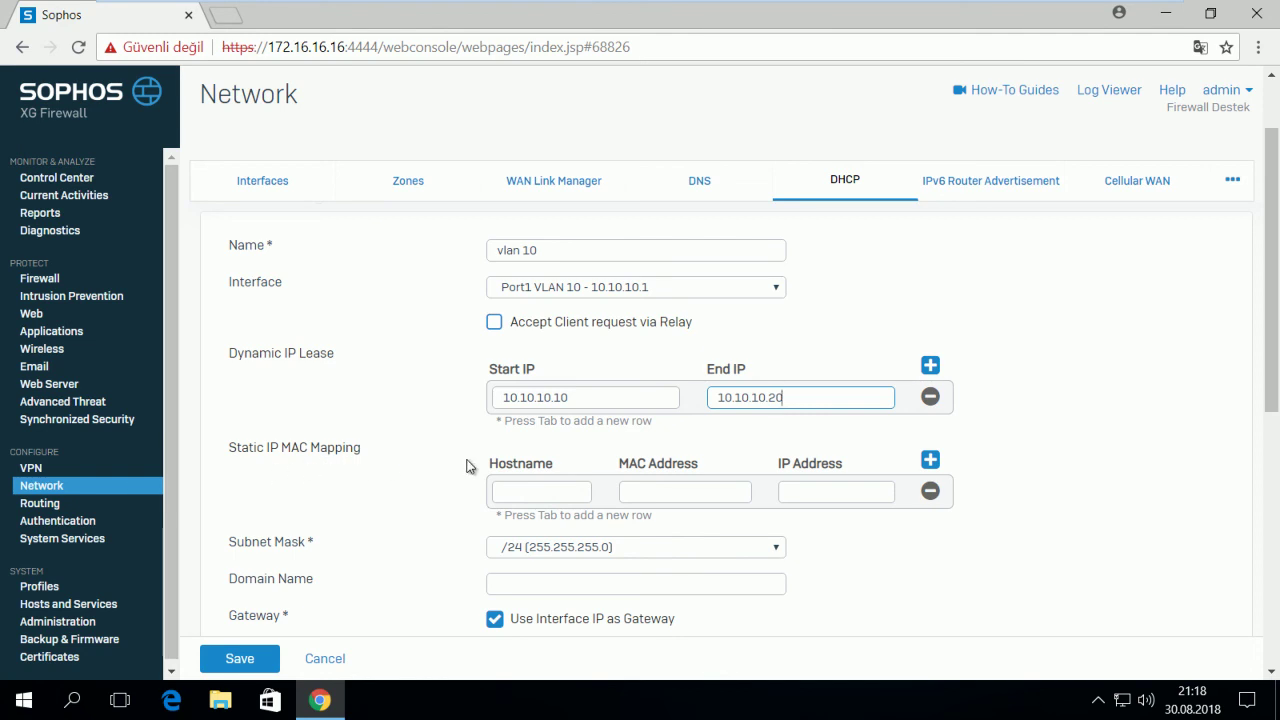
Step: Make the DHCP server use the device's DNS settings, leave the static IP MAC mapping empty, and save the server
left_click(538, 491)
left_click(654, 491)
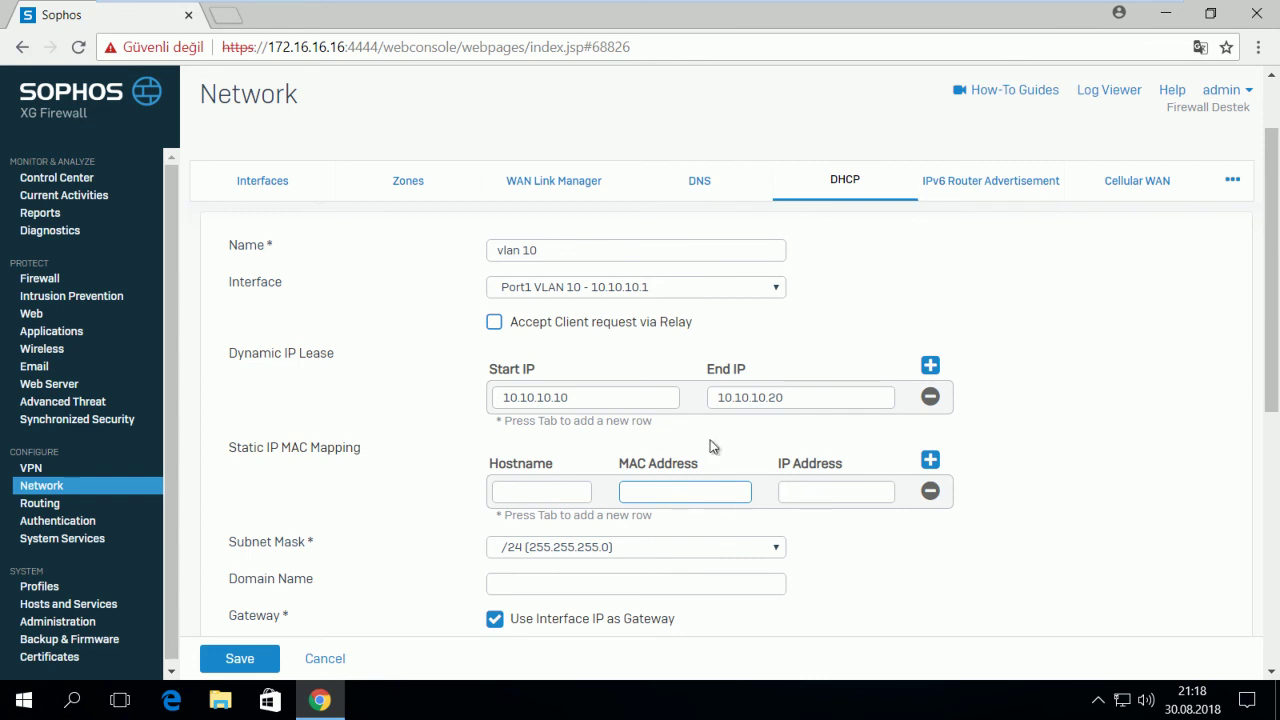
scroll(753, 440, "down", 1)
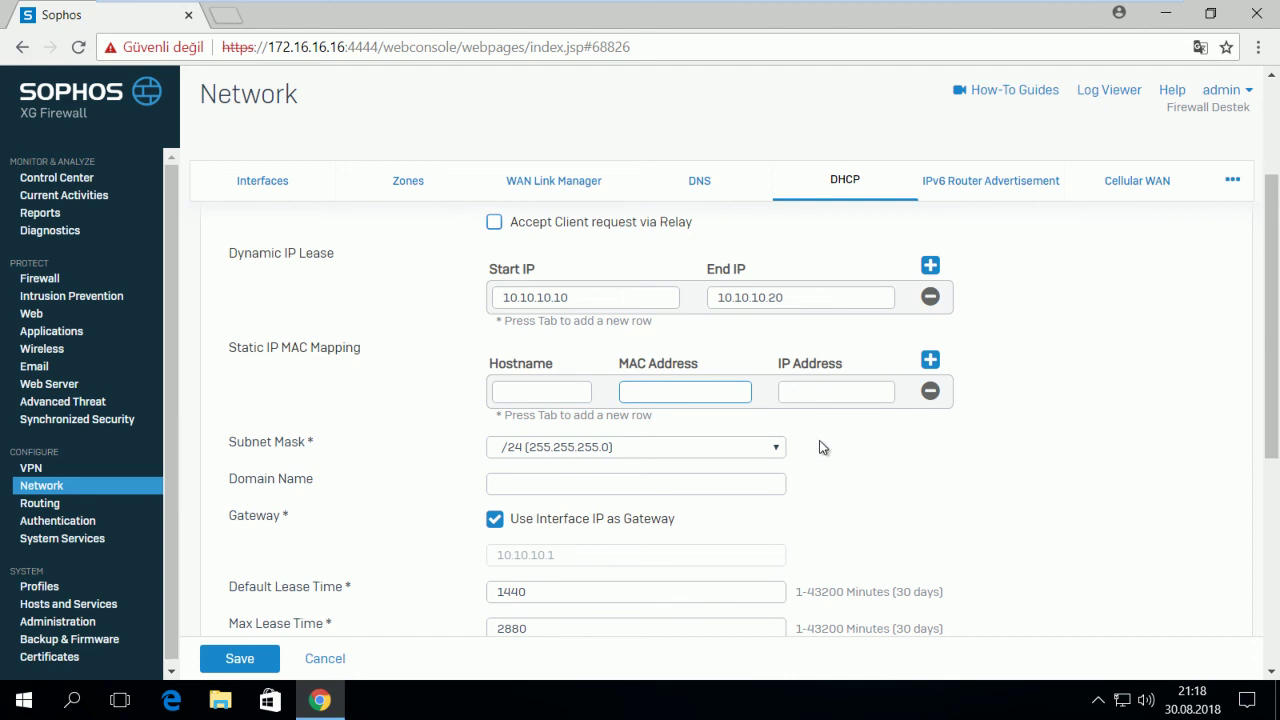
scroll(826, 449, "down", 2)
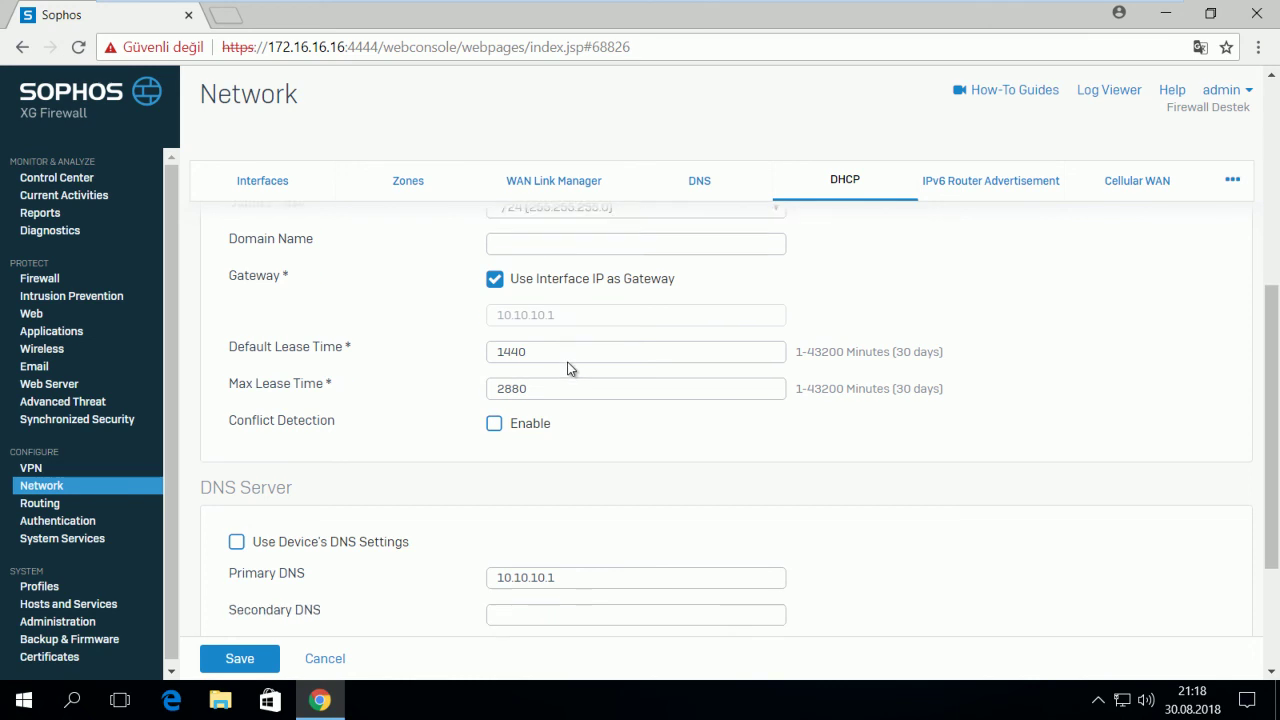
scroll(520, 380, "down", 2)
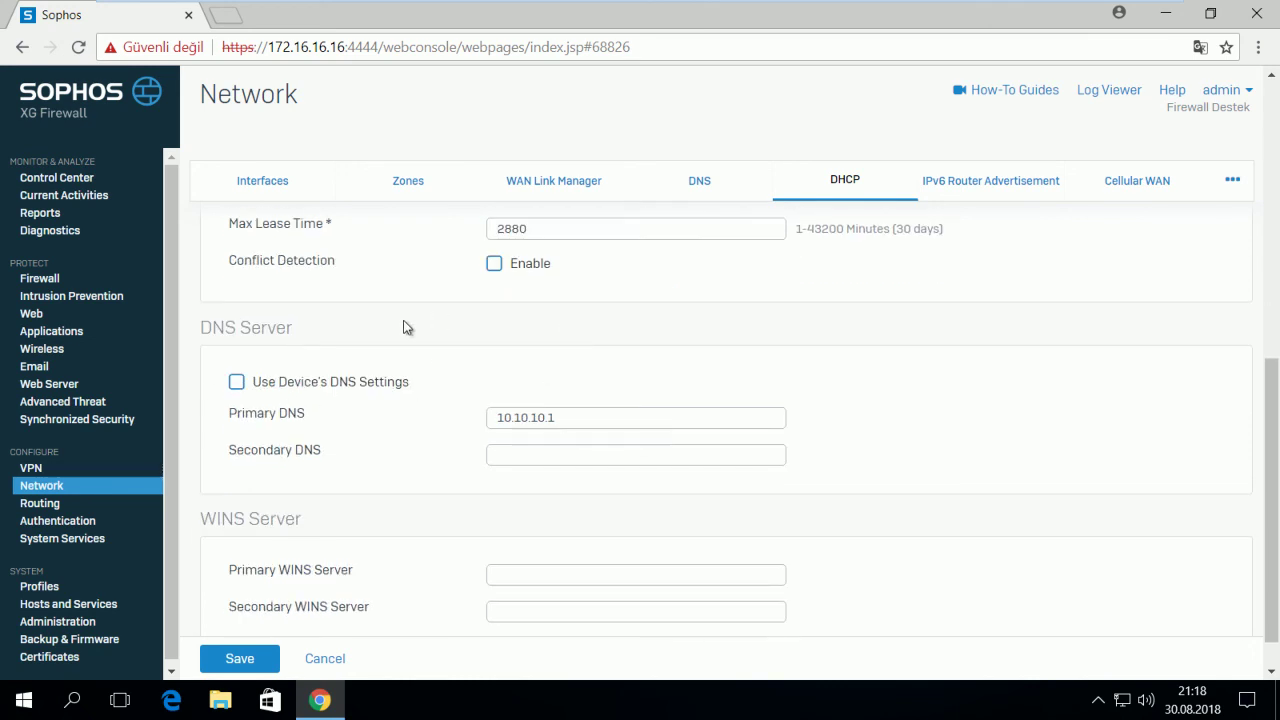
left_click(303, 383)
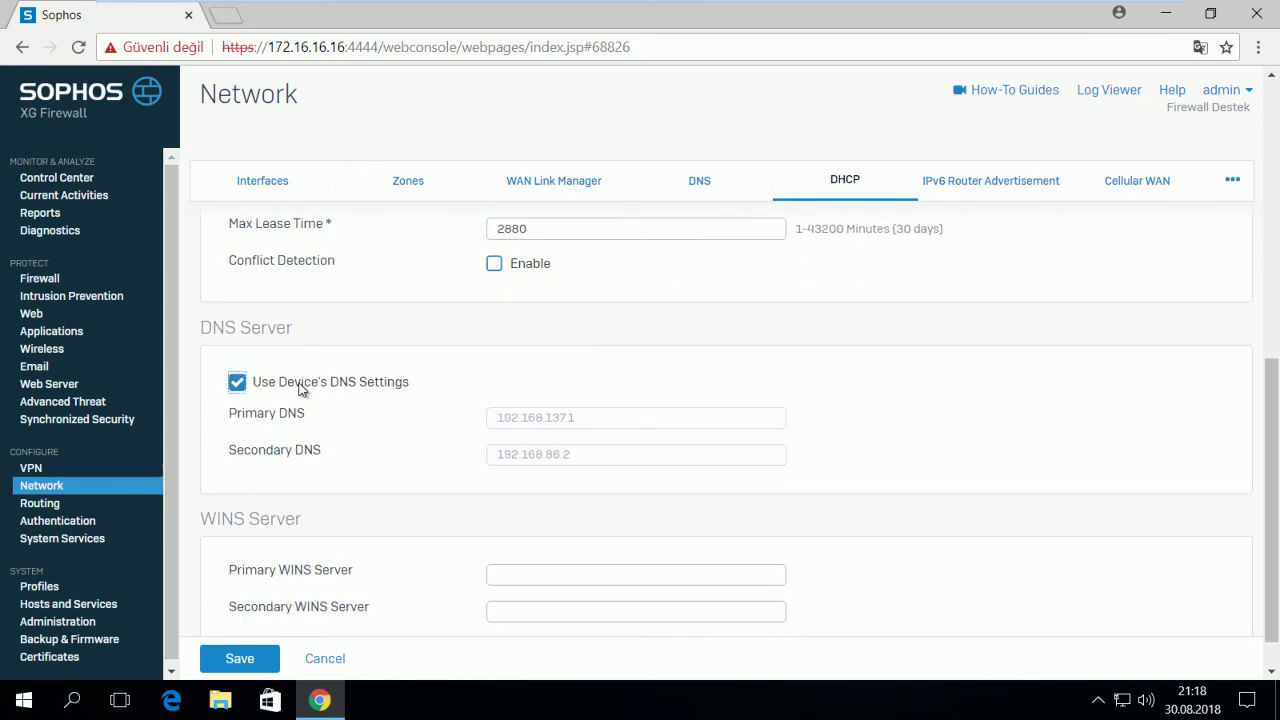
scroll(437, 411, "down", 1)
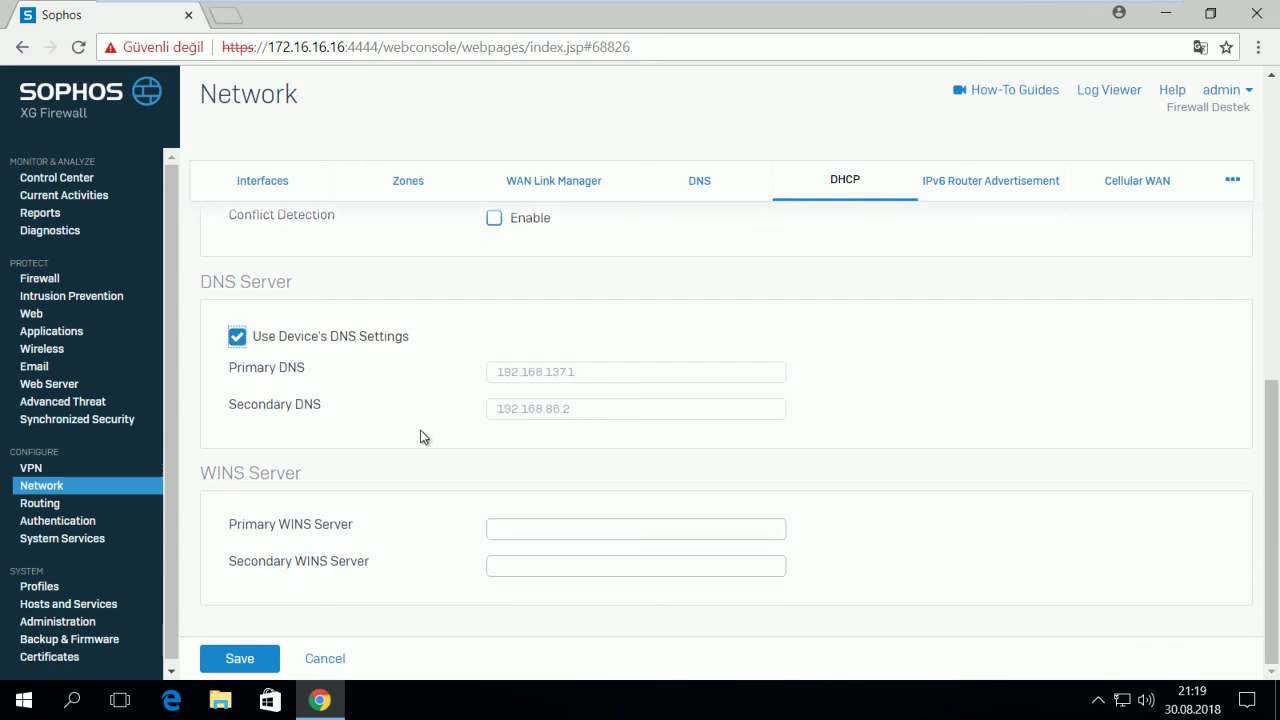
left_click(233, 662)
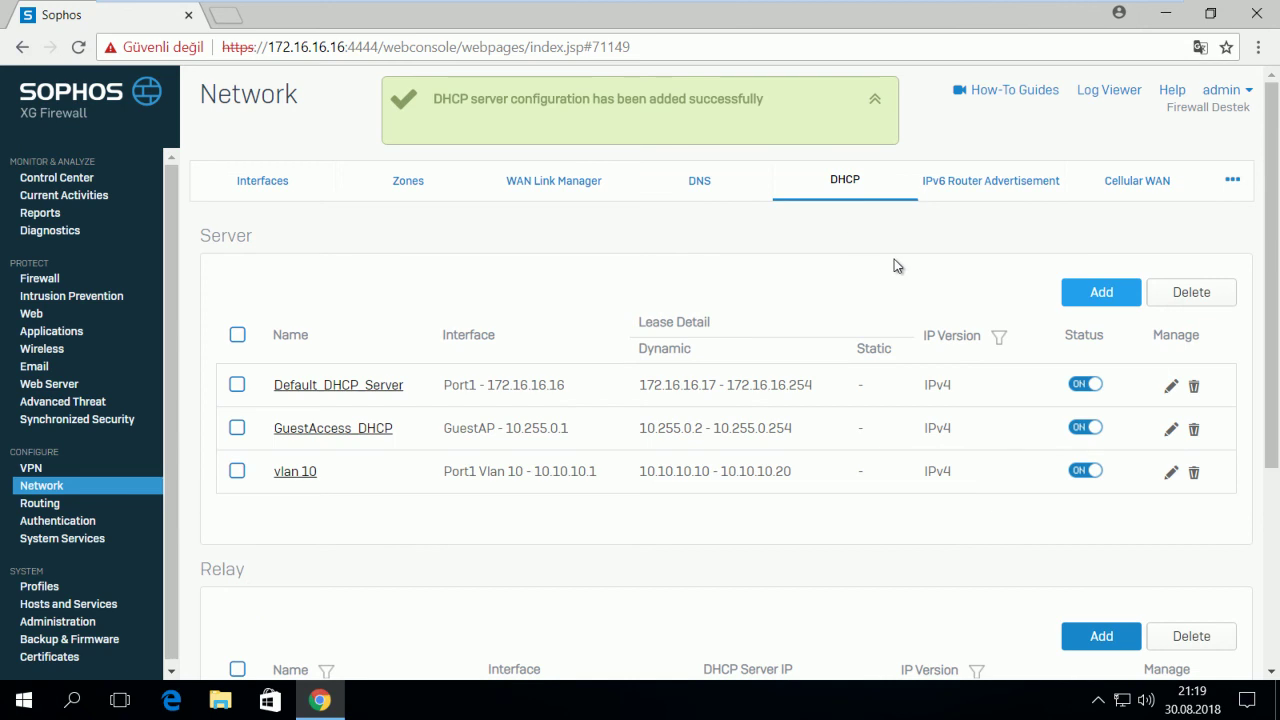
Step: Check the vlan 10 server's lease range in the DHCP server list and view the relay, IPv4 lease and IPv6 lease sections
scroll(840, 515, "down", 1)
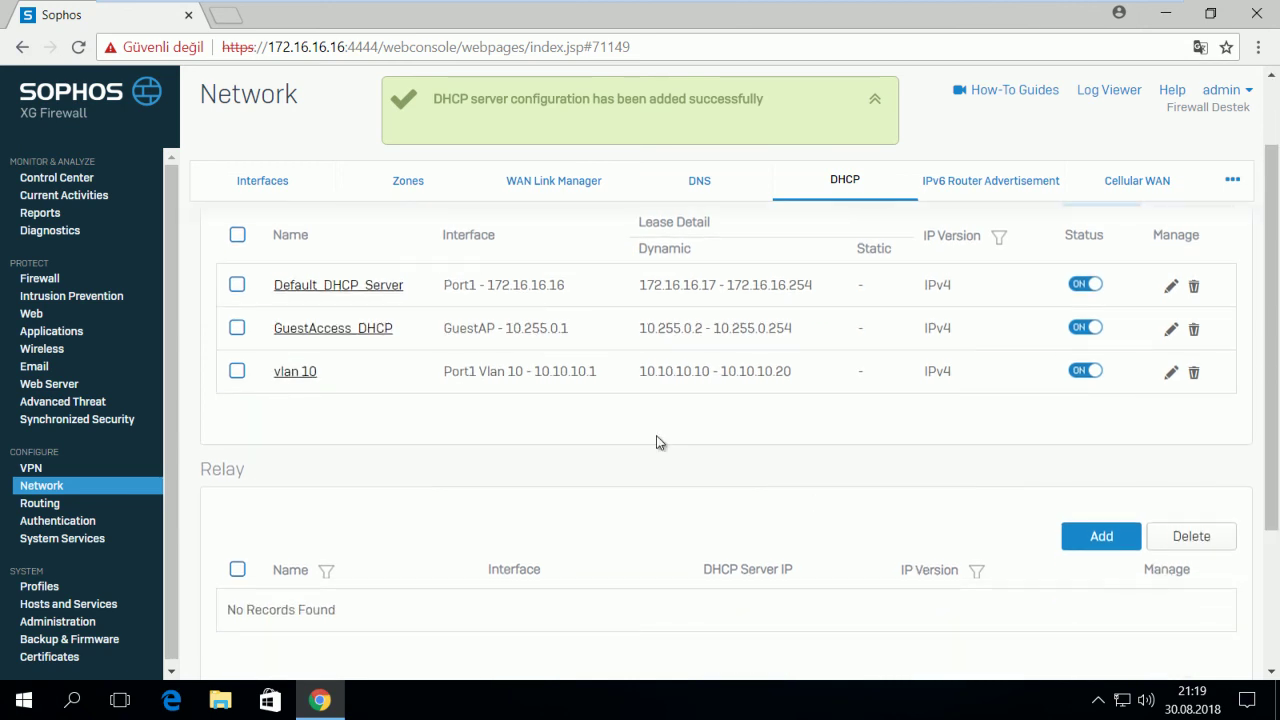
scroll(443, 383, "up", 1)
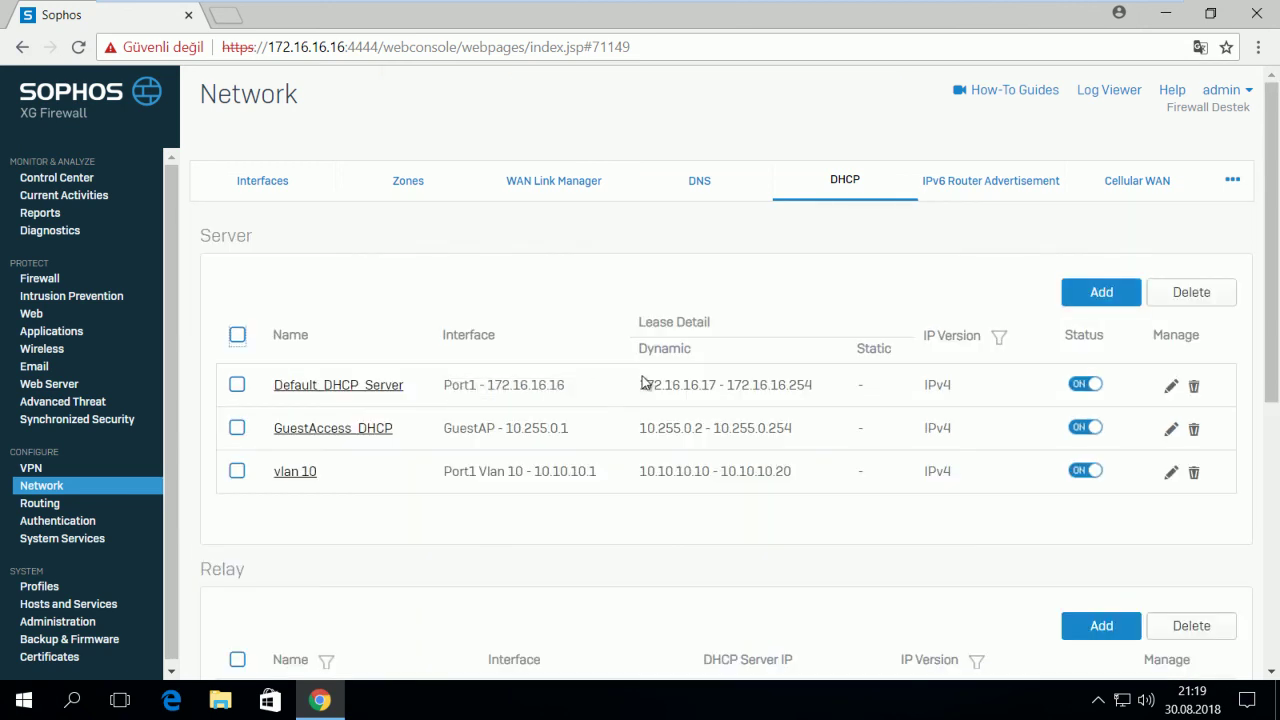
left_click_drag(640, 470, 828, 472)
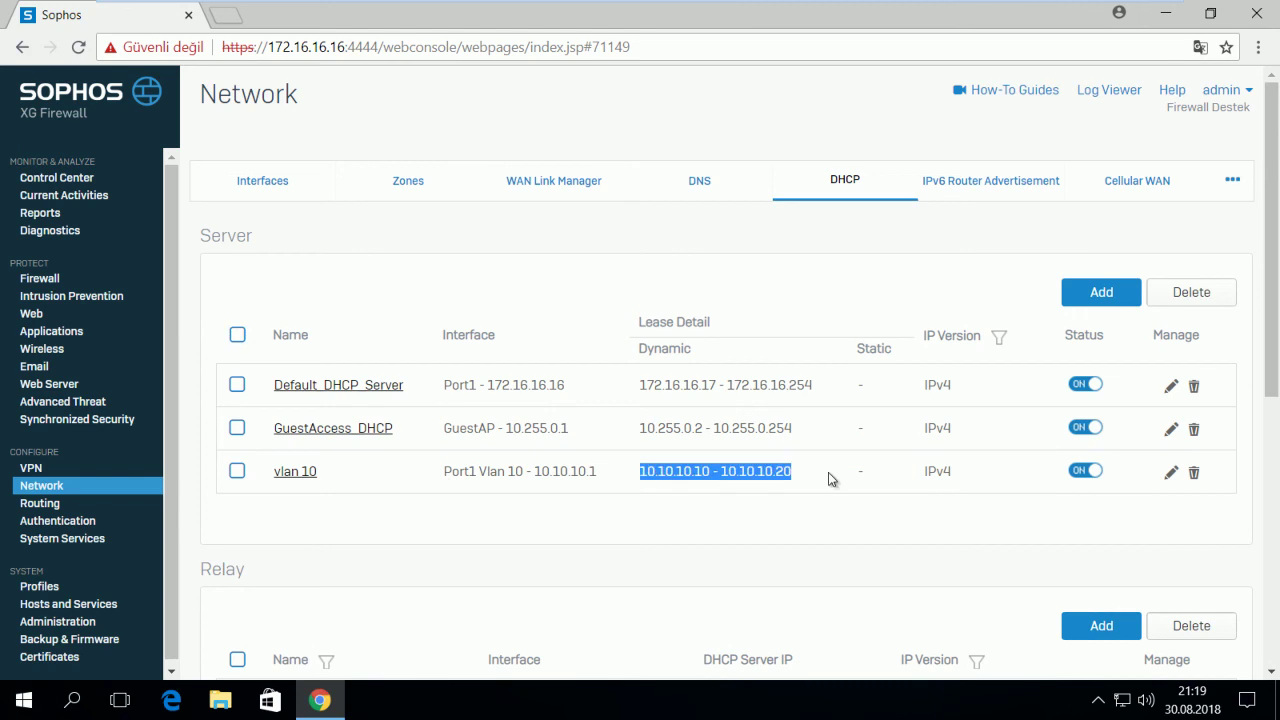
scroll(828, 472, "down", 4)
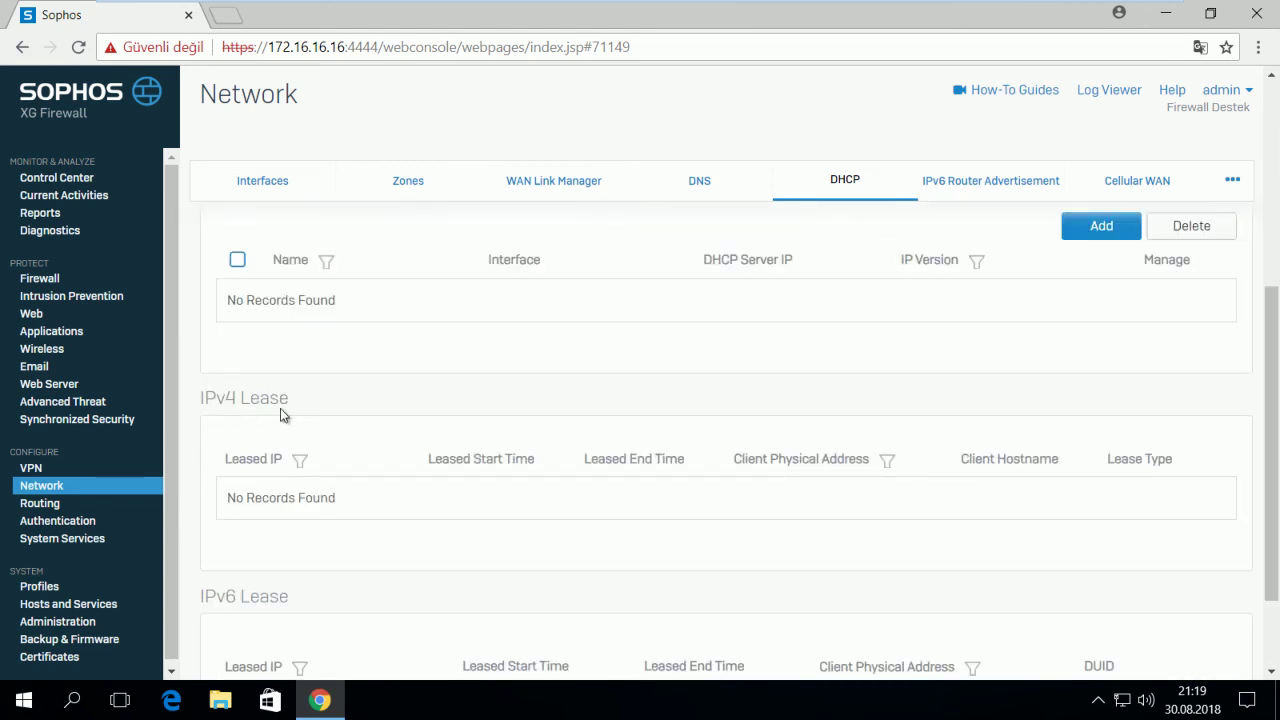
scroll(352, 414, "down", 1)
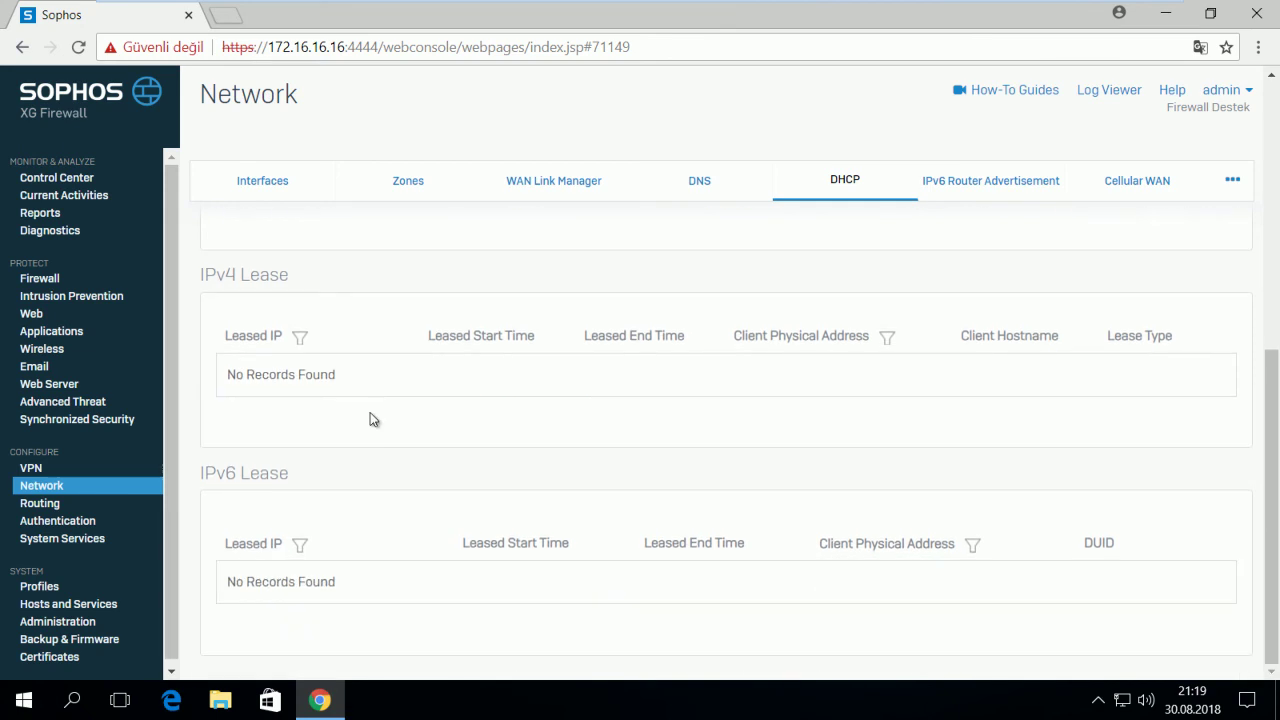
scroll(371, 420, "up", 2)
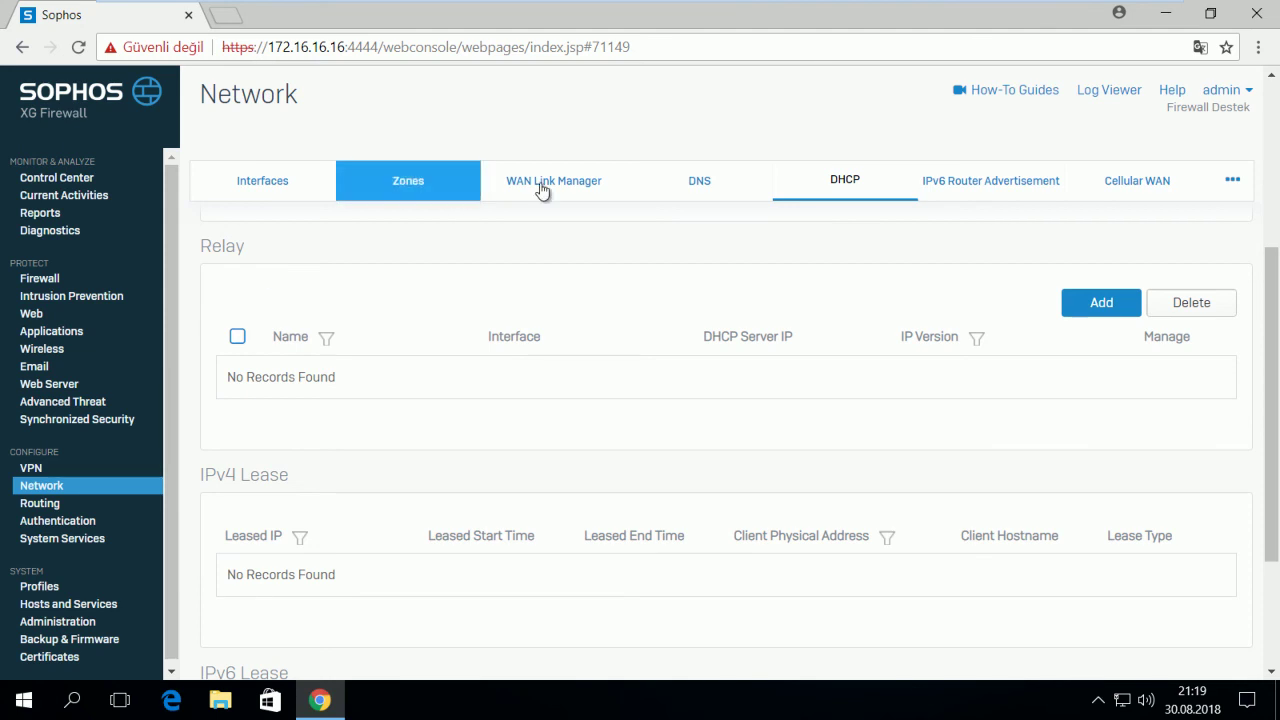
Step: View the Cellular WAN status and the IP Tunnels list of the network settings
left_click(1160, 188)
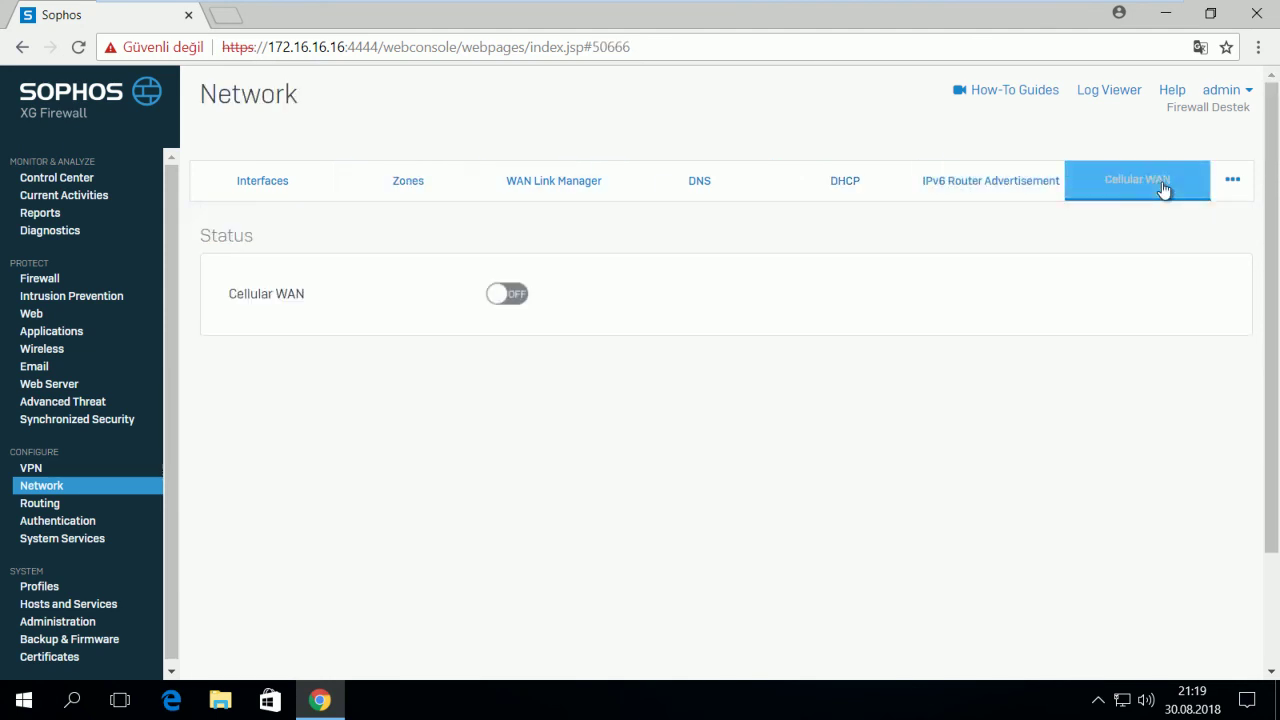
left_click_drag(317, 311, 212, 308)
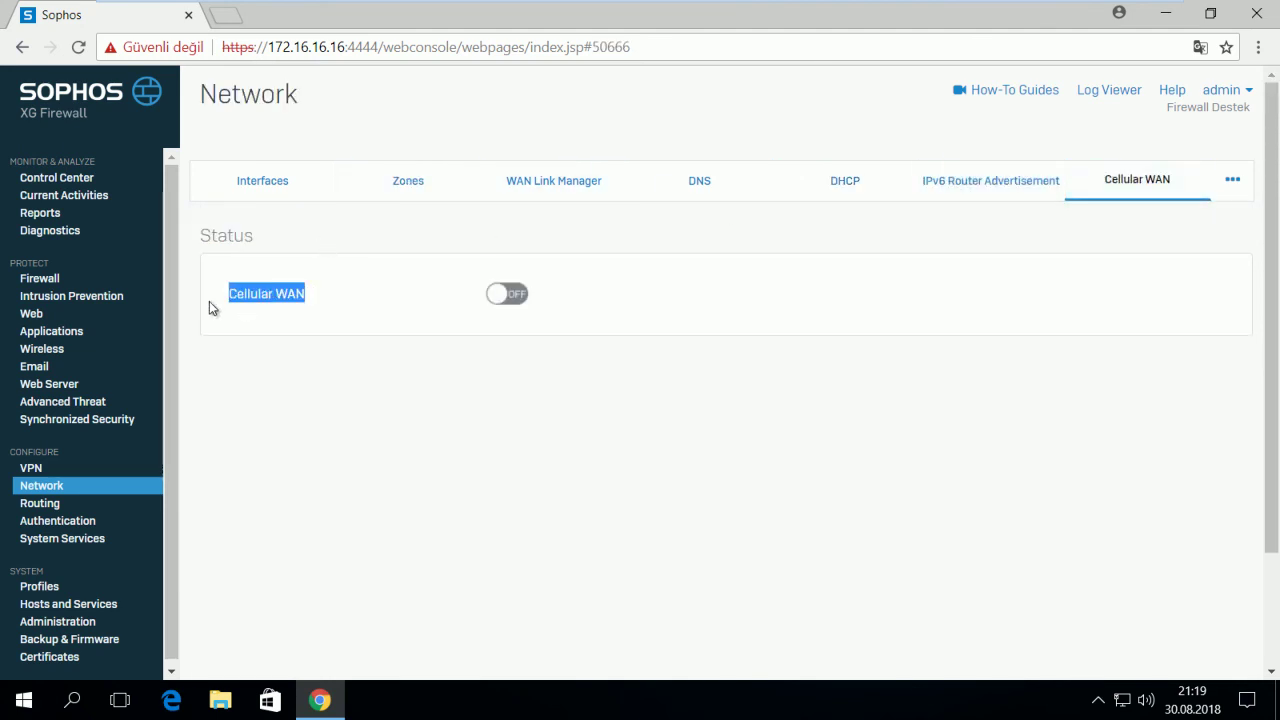
left_click(1234, 180)
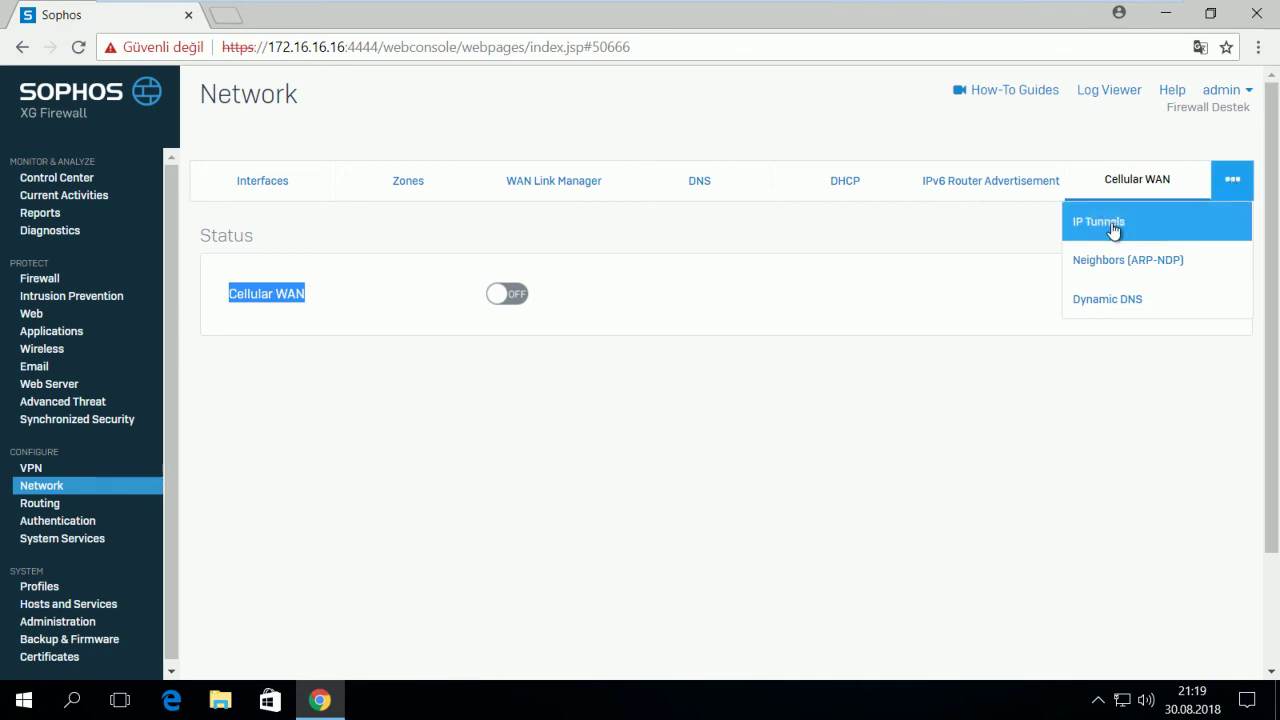
left_click(1098, 217)
Step: View the Dynamic DNS list and the Neighbors (ARP-NDP) configuration of the network settings
left_click(1234, 180)
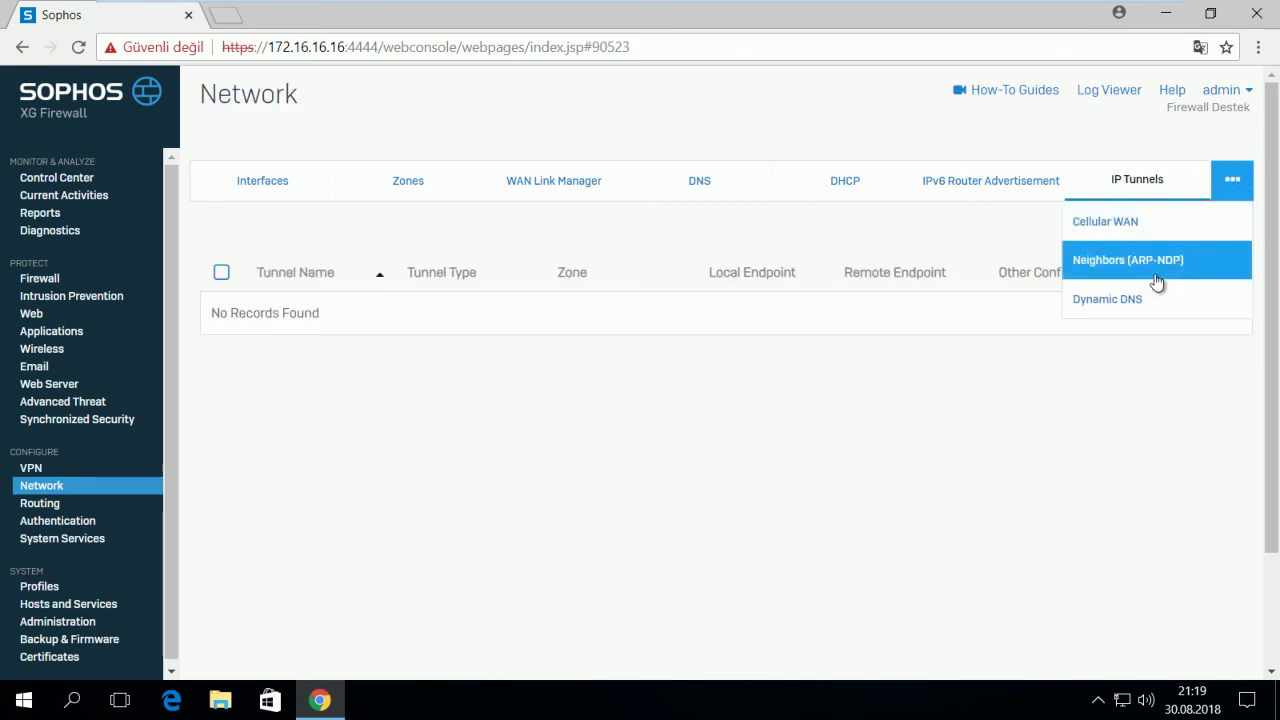
left_click(1140, 304)
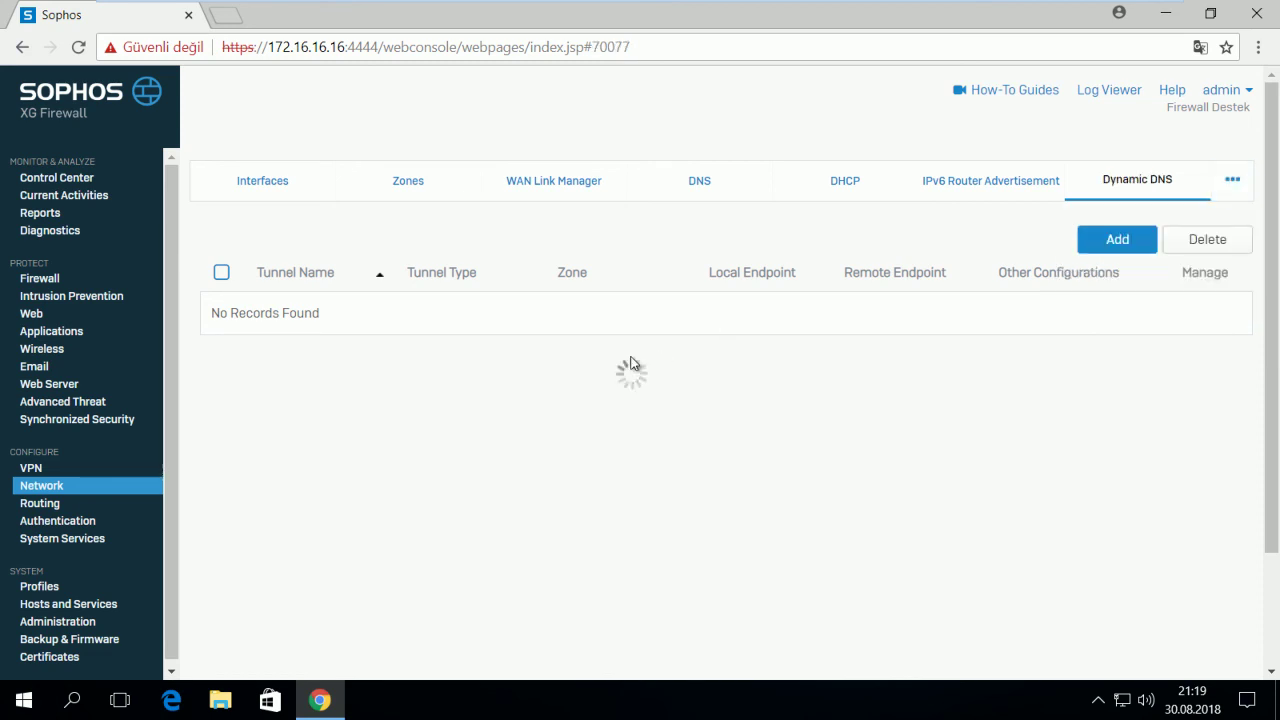
left_click(1218, 186)
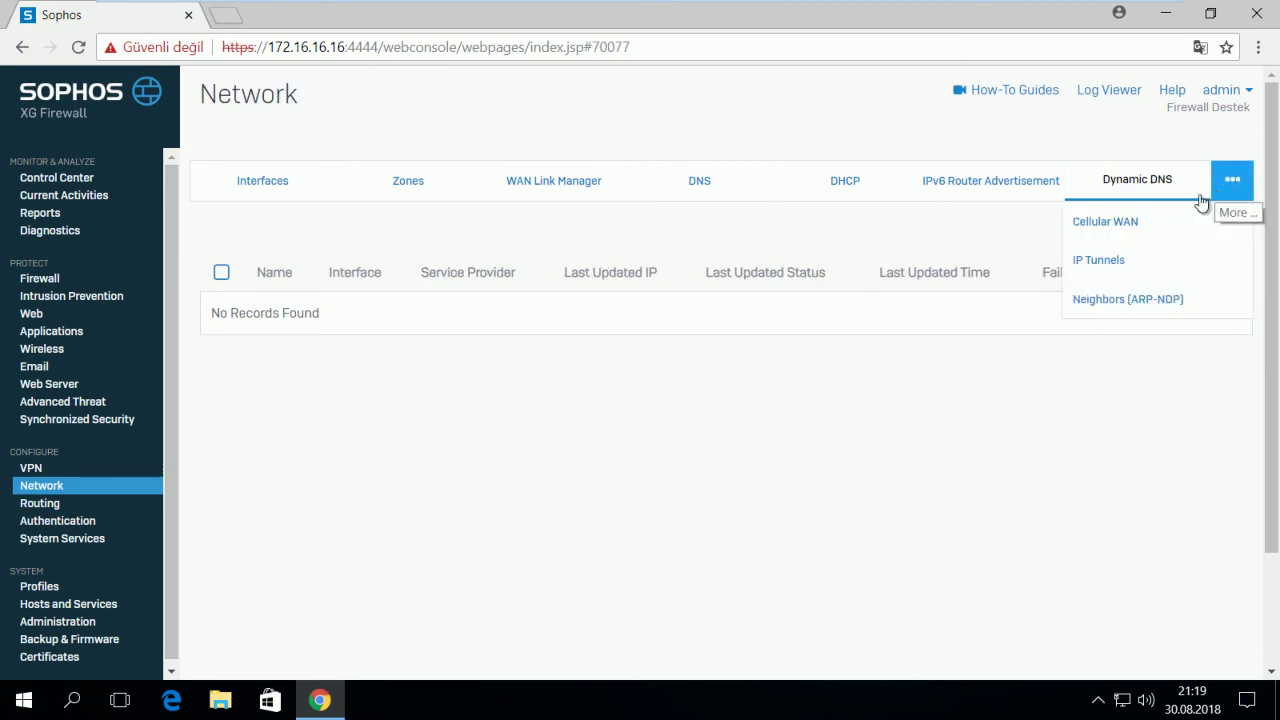
mouse_move(1230, 185)
left_click(1170, 302)
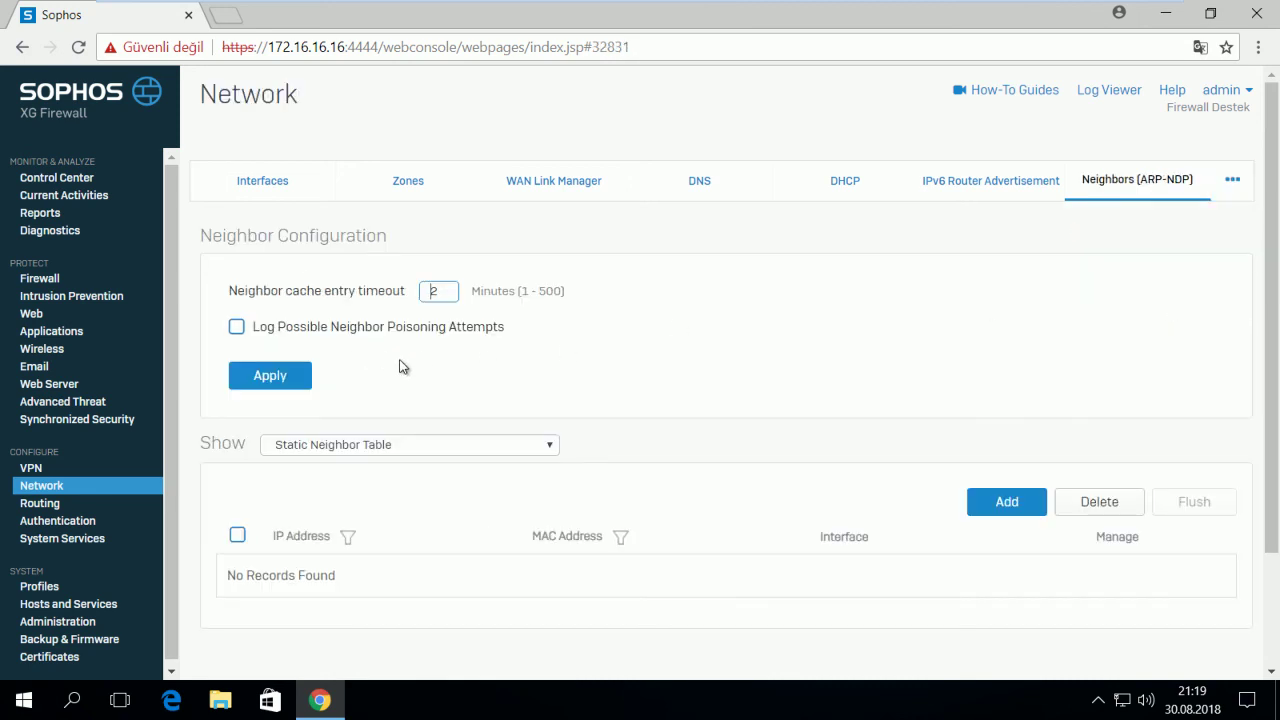